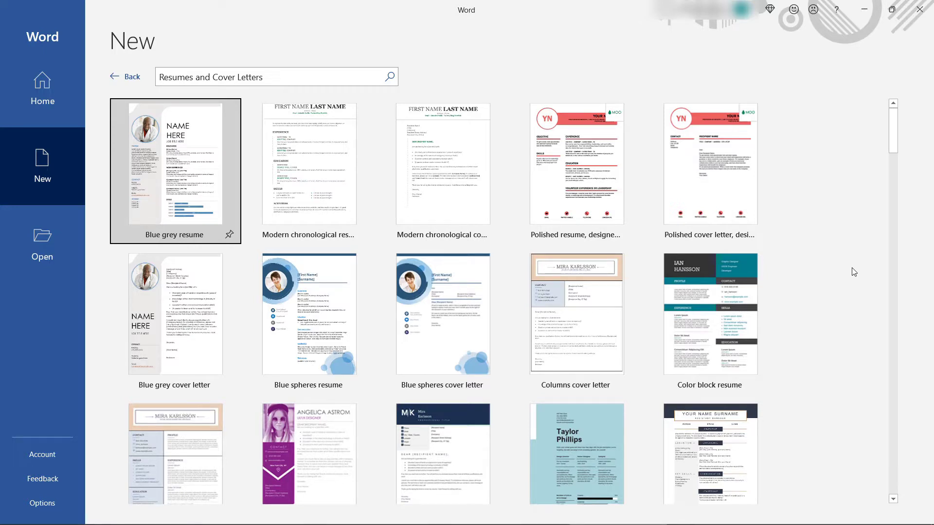
Step: Preview the Photo resume and the next few resume template designs
scroll(854, 272, "down", 5)
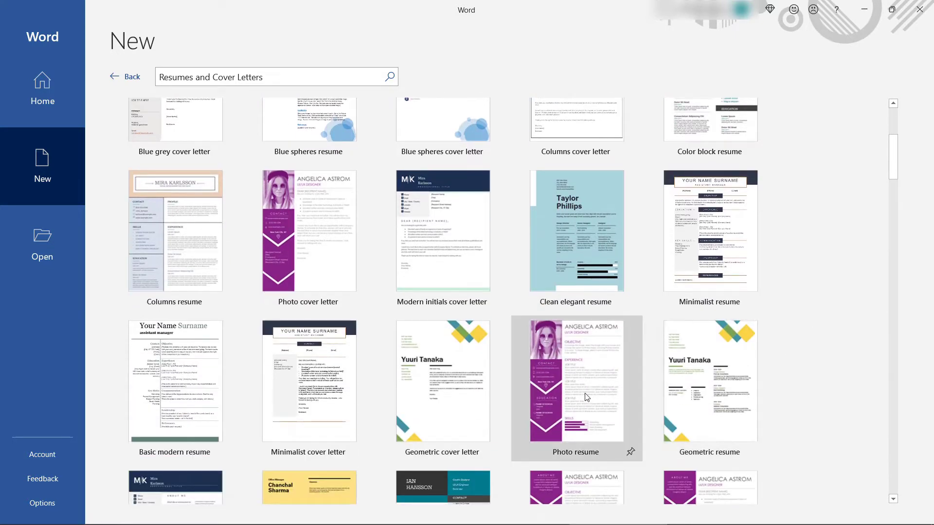
left_click(586, 397)
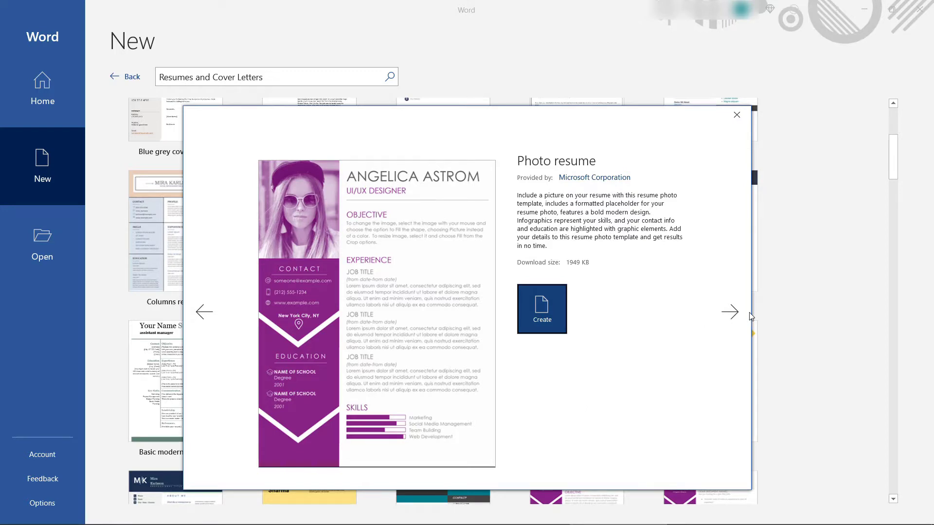
left_click(730, 312)
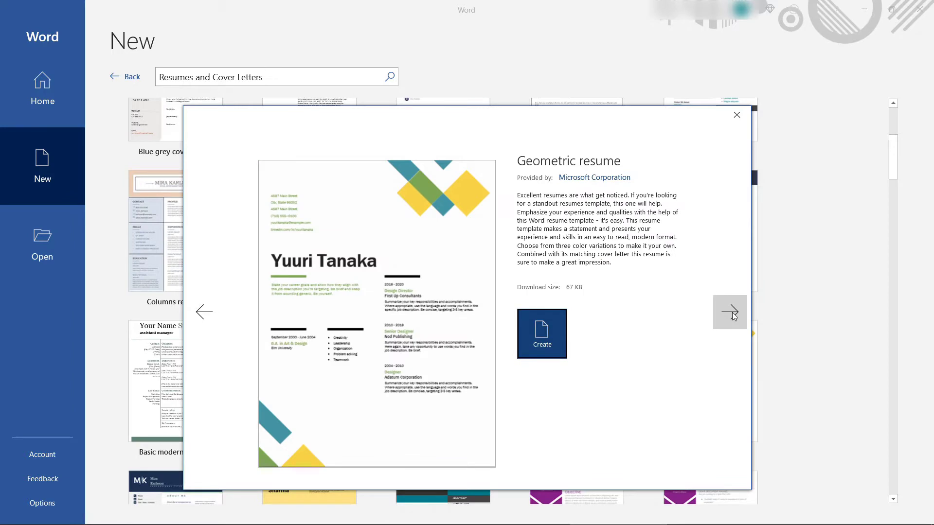
left_click(731, 312)
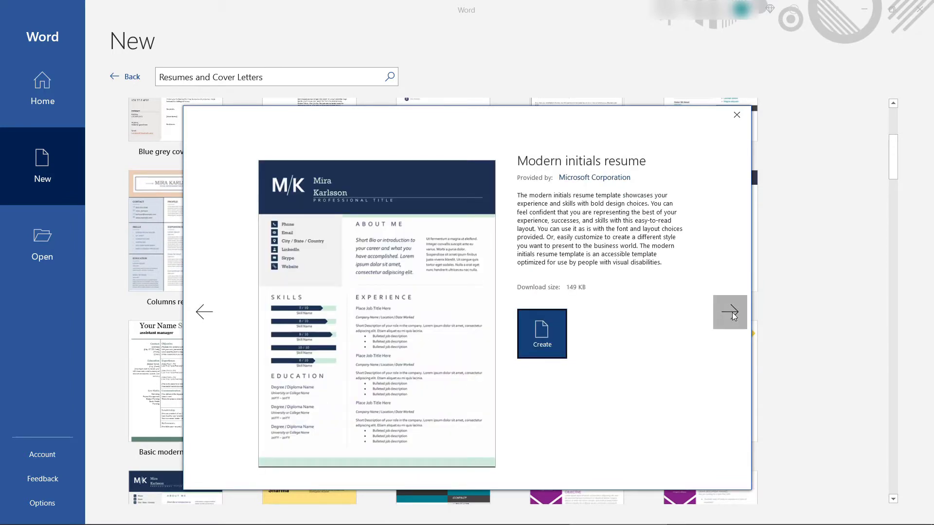
left_click(731, 312)
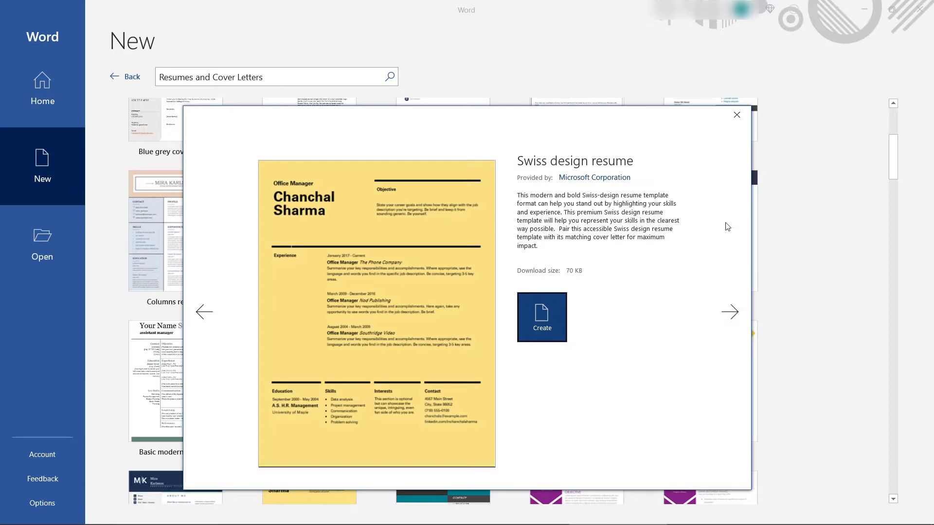
left_click(736, 117)
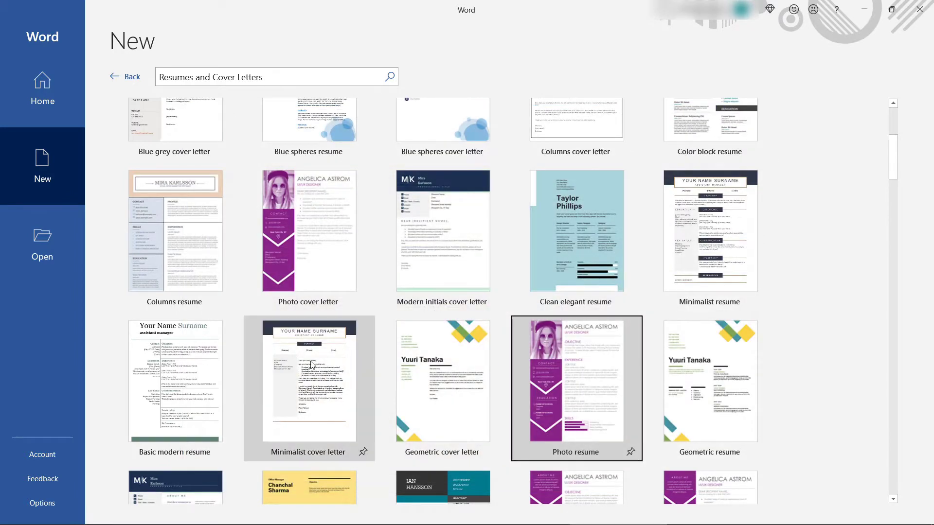
Step: Create a new document from the Blue grey resume template
scroll(312, 366, "up", 5)
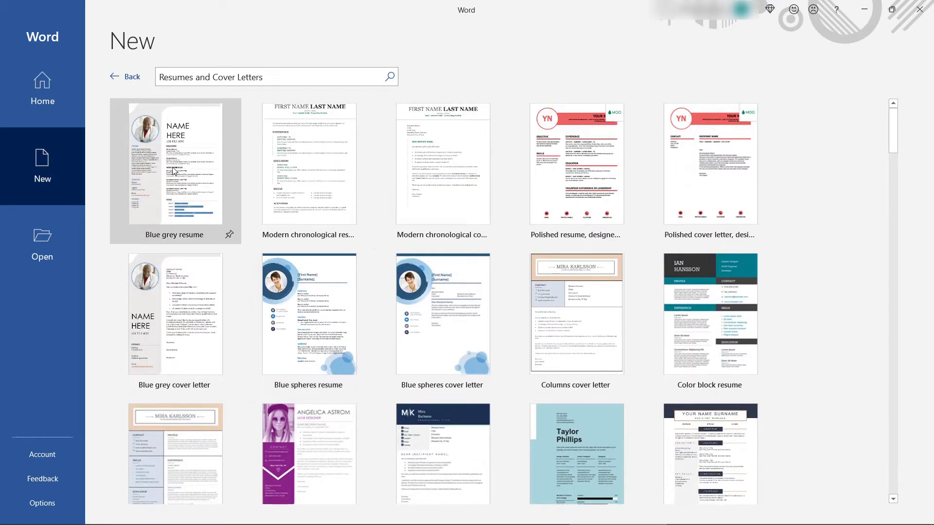
left_click(172, 165)
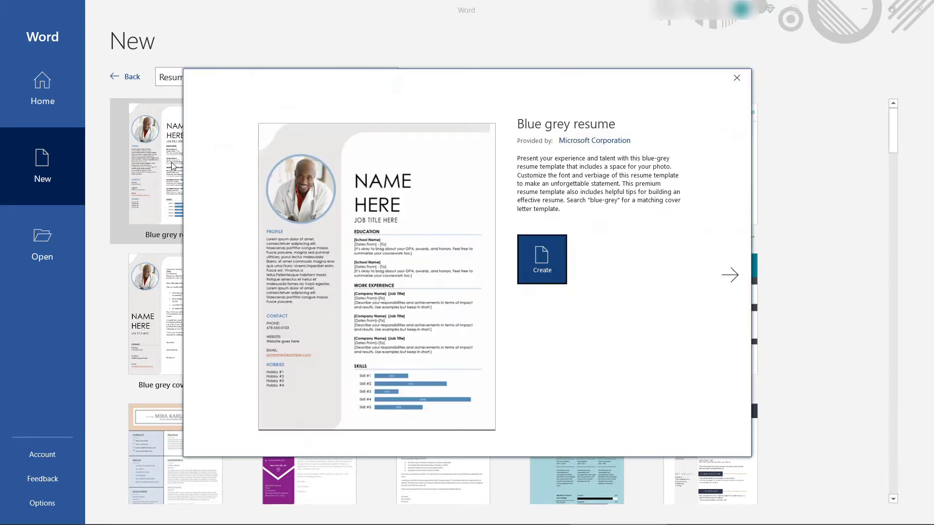
left_click(530, 250)
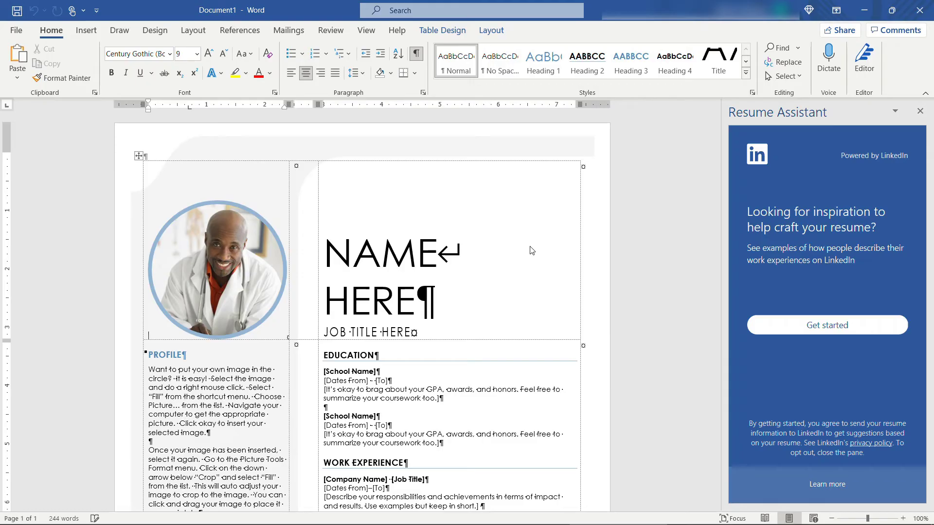
Step: Close the Resume Assistant pane, then select and deselect the resume layout table
left_click(921, 111)
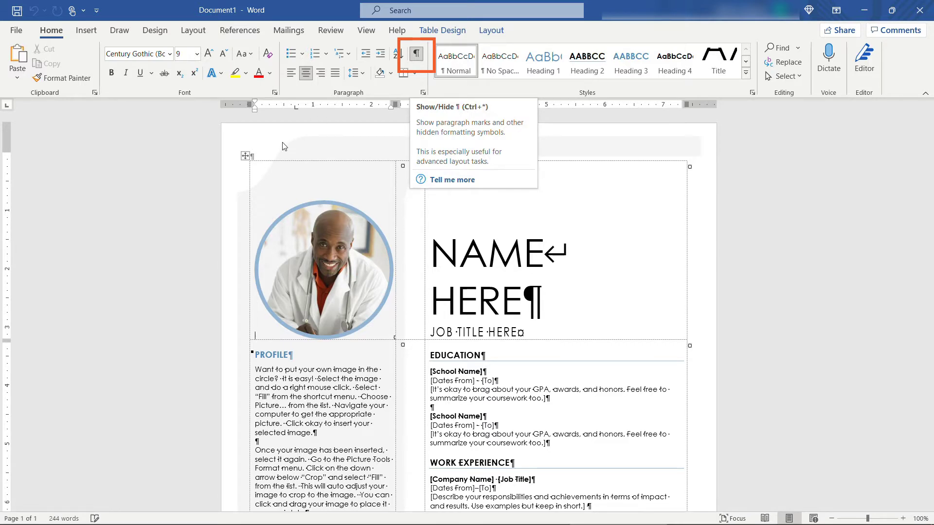
left_click(245, 155)
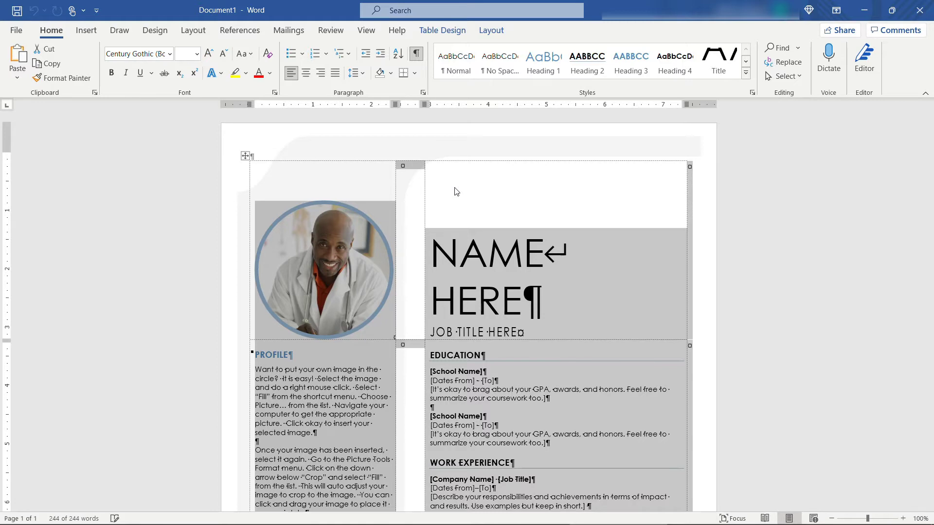
left_click(412, 173)
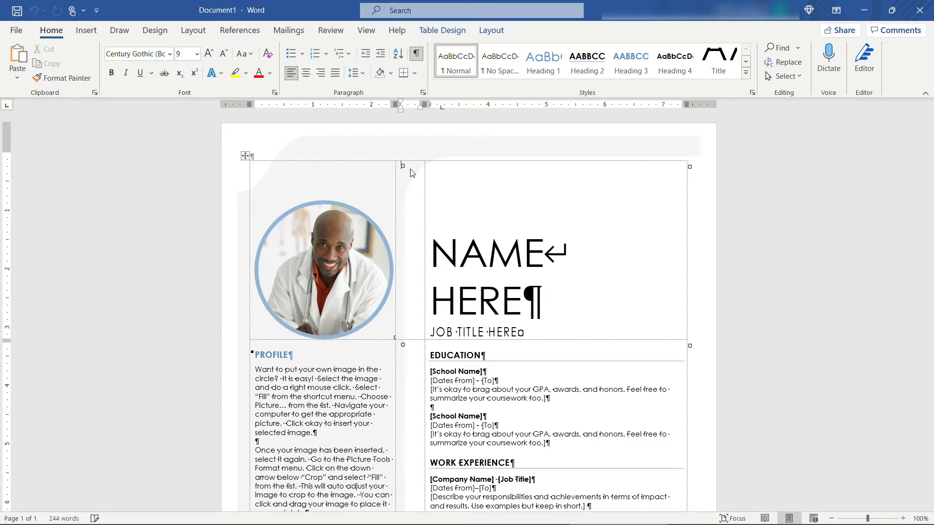
Step: Save the resume as 'Jane Smith Resume.docx'
left_click(17, 31)
left_click(60, 200)
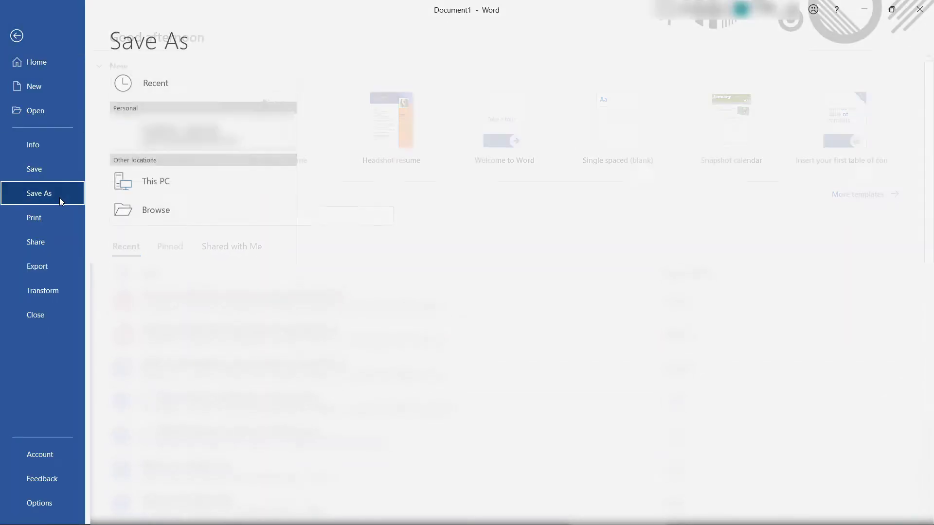
left_click(214, 245)
type("Ja")
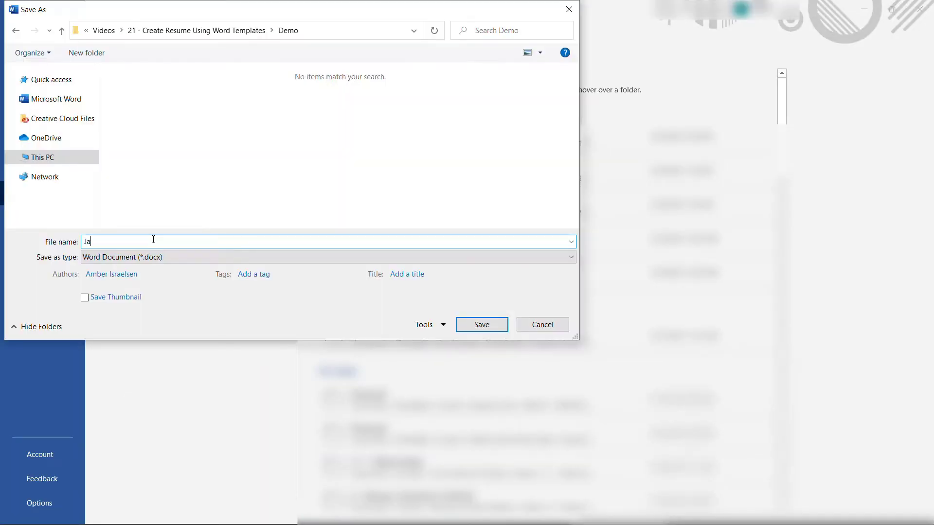
type("ne Smith Resume.docx")
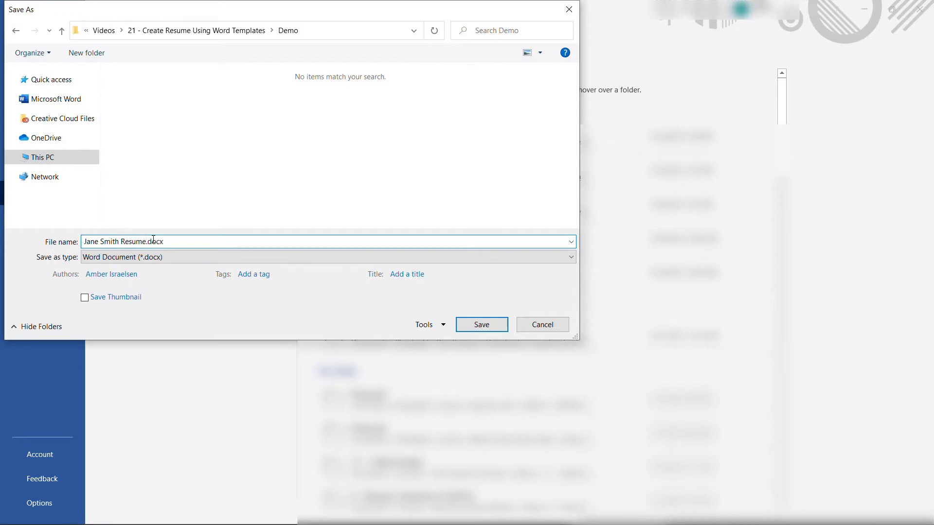
key("Return")
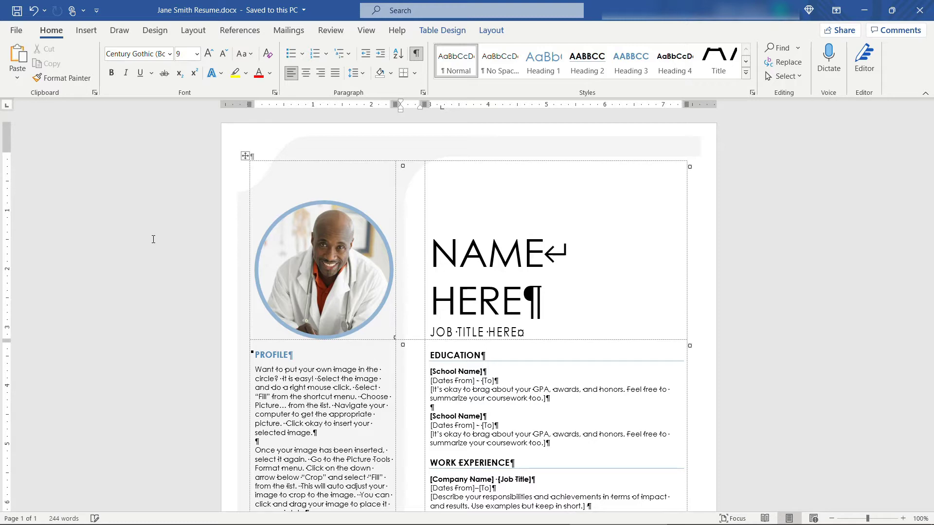
left_click(291, 257)
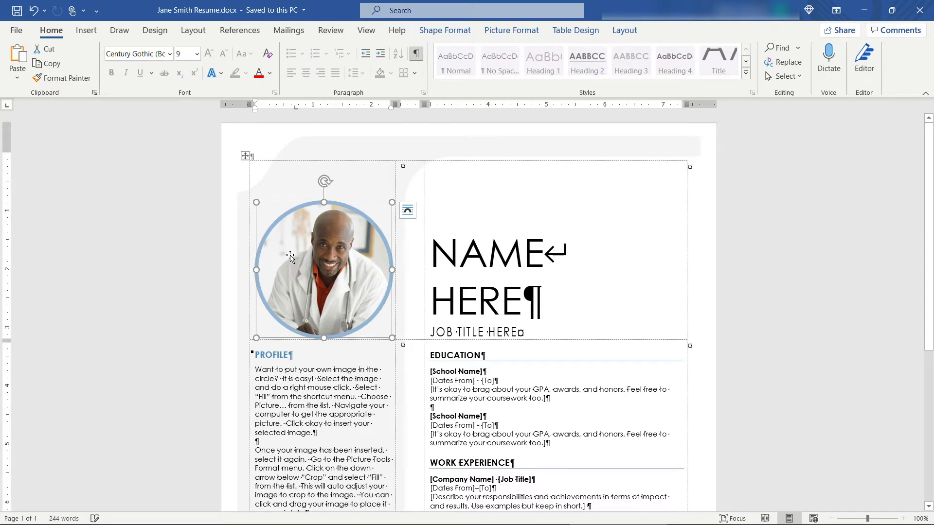
Step: Swap the circular placeholder photo for the headshot.jpg picture
left_click(506, 32)
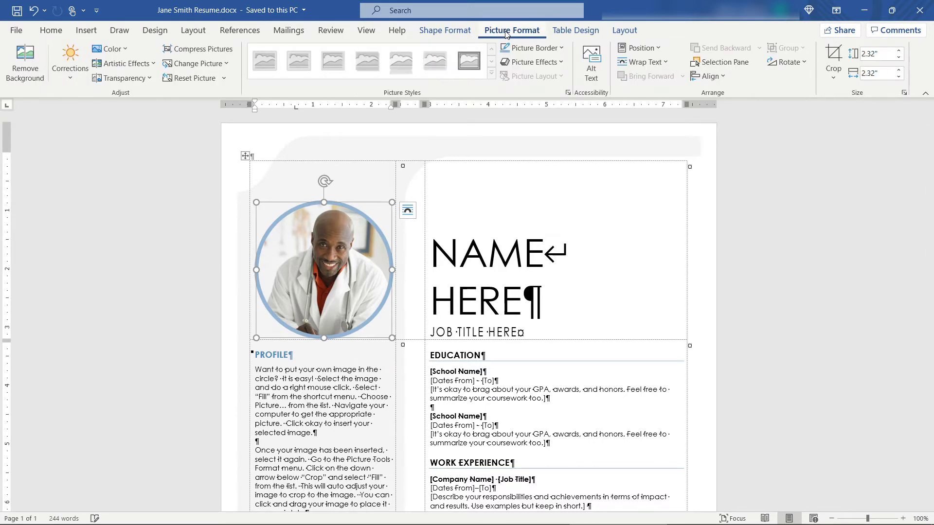
left_click(227, 63)
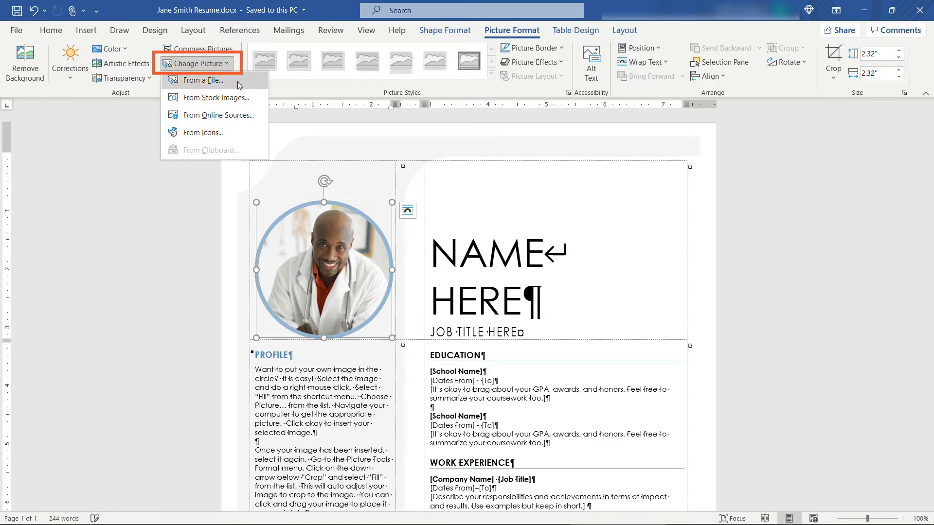
left_click(238, 80)
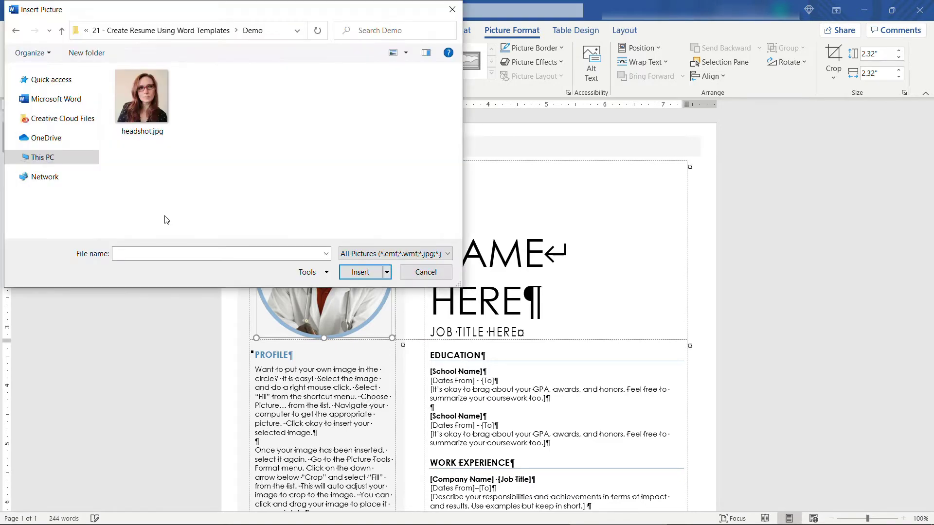
left_click(141, 100)
left_click(349, 273)
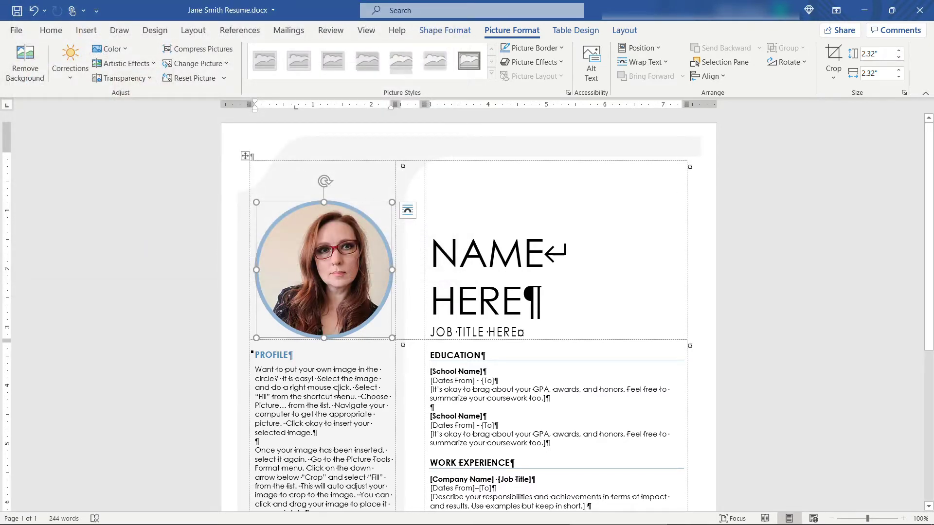
scroll(275, 219, "down", 2)
Step: Enter JANE SMITH as the name and UX Designer as the job title
triple_click(454, 222)
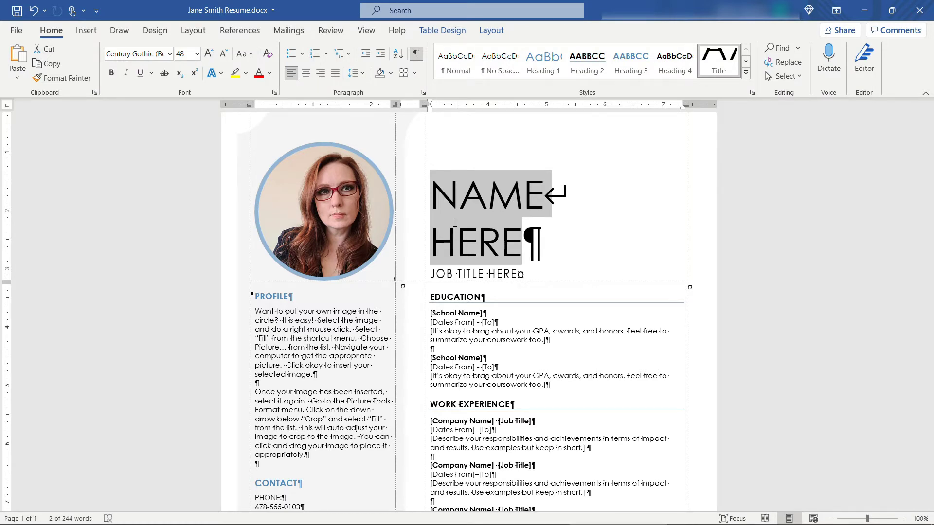
type("JANE SMITH")
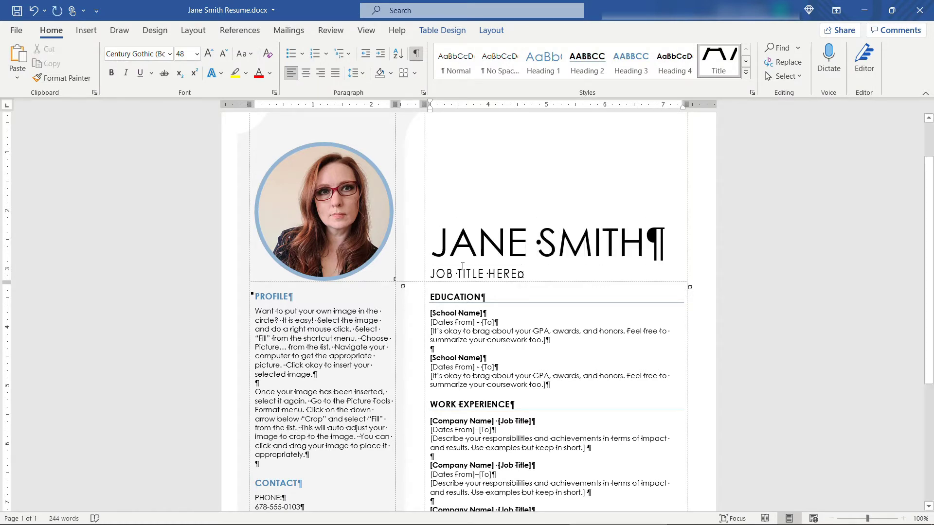
triple_click(462, 269)
type("UX")
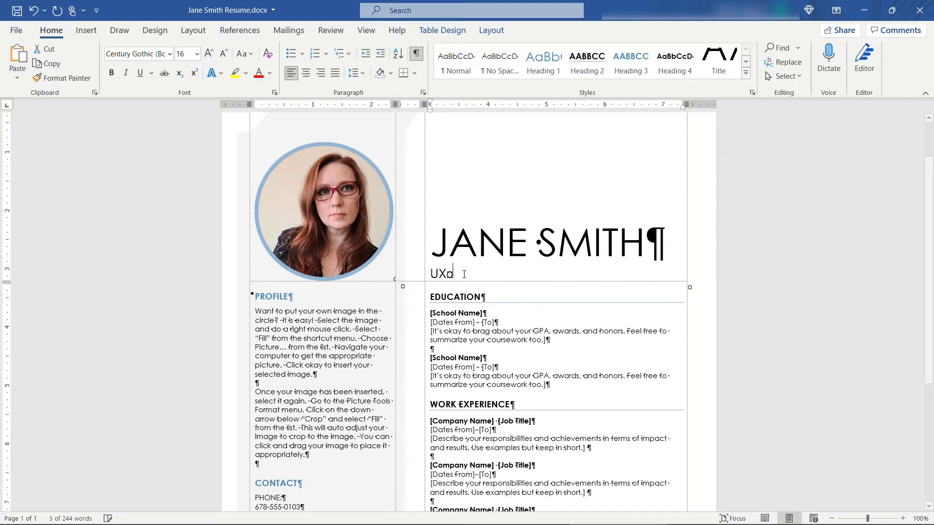
type(" Designe")
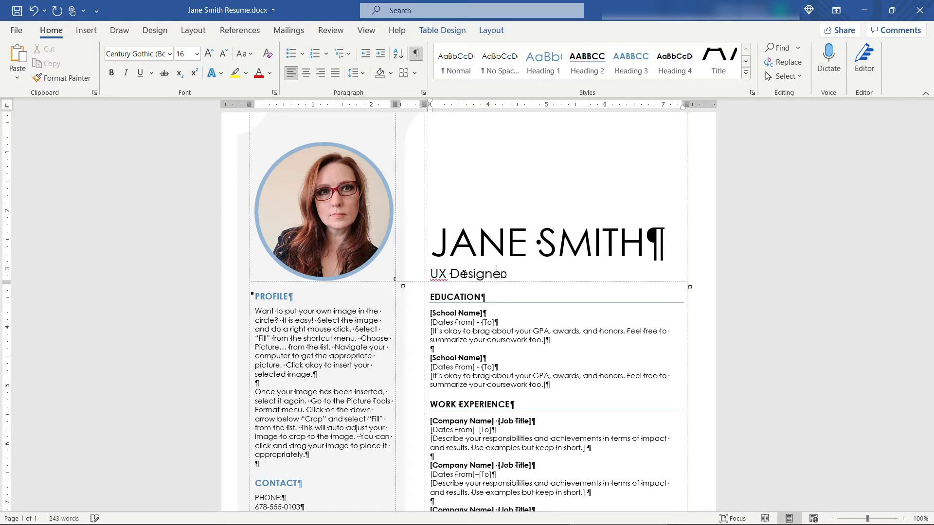
type("rr")
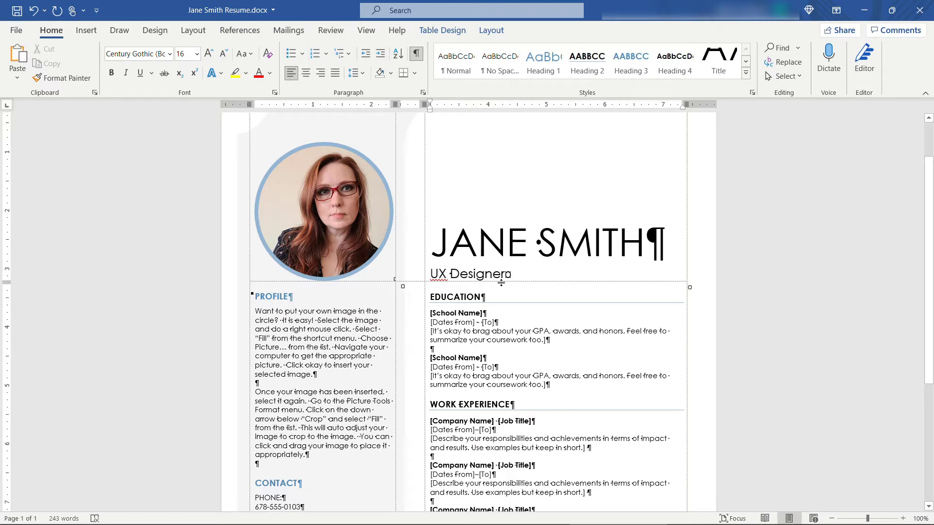
scroll(507, 290, "down", 3)
scroll(507, 290, "down", 1)
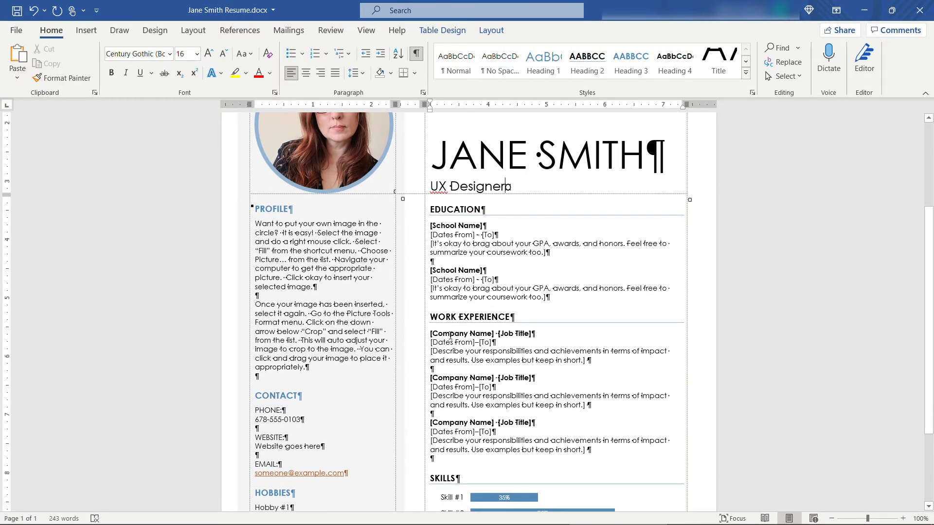
Step: Set the first job's company to Tiny Design and title to Lead UX Designer
left_click(452, 333)
left_click(509, 335)
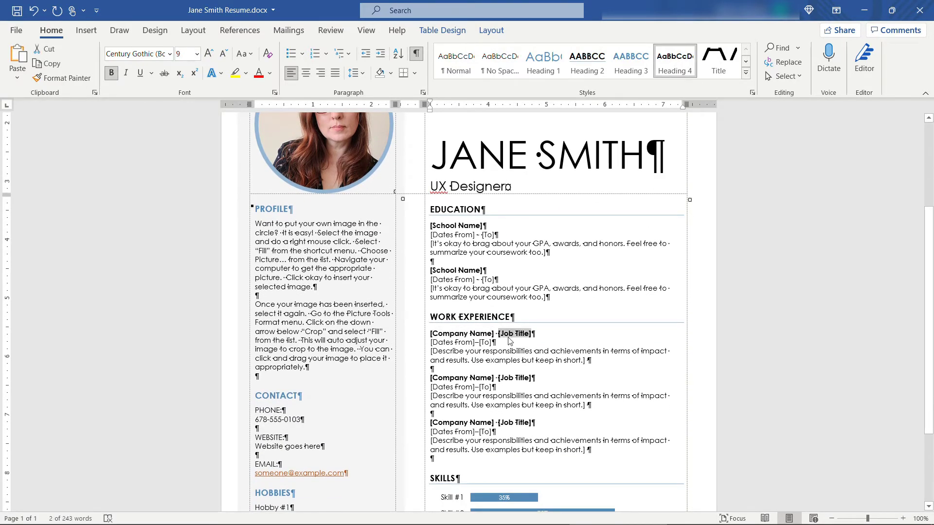
left_click(436, 378)
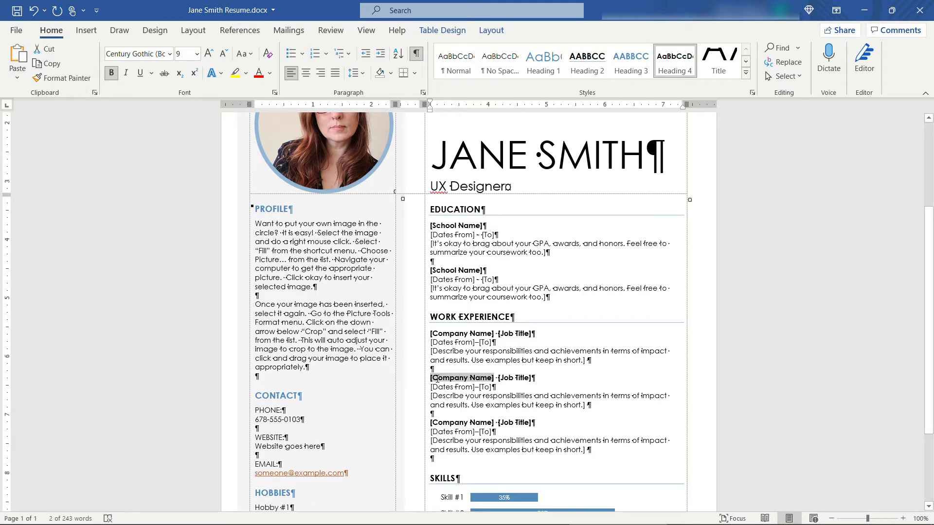
left_click(463, 334)
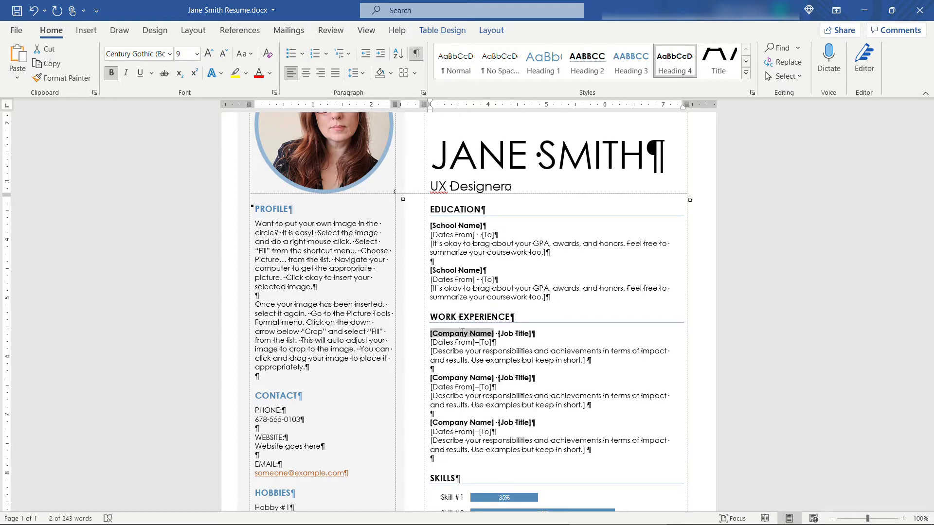
type("Tiny Design")
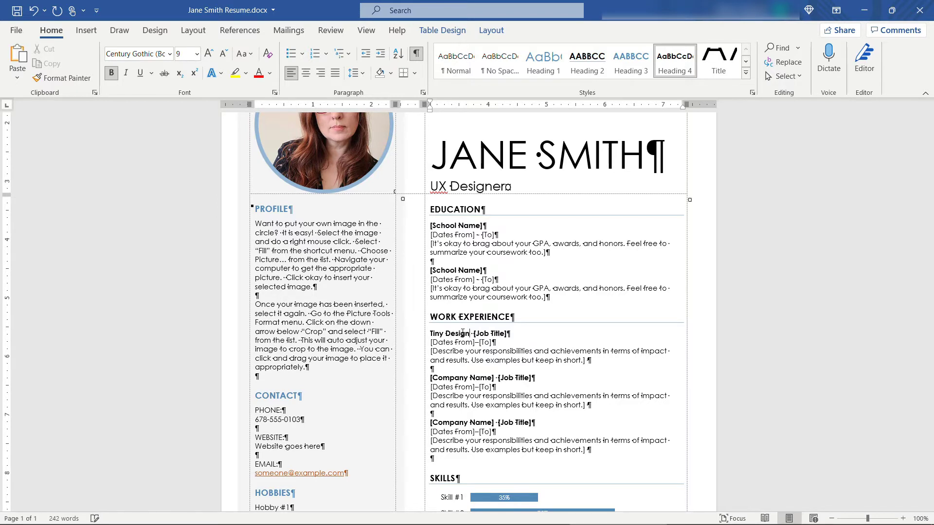
left_click(503, 333)
type("Lead UX")
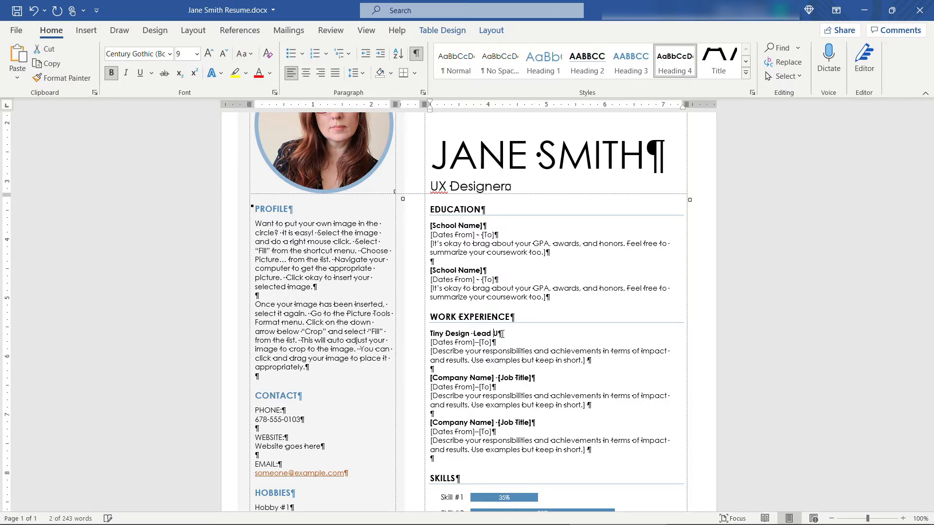
type(" Designer")
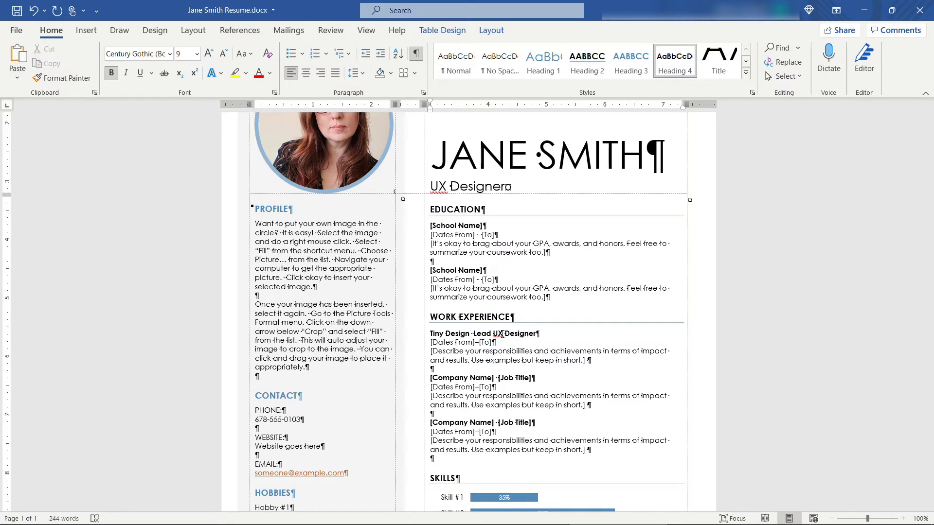
Step: Date the first job September 2016 to Present
left_click(469, 342)
type("Septemb")
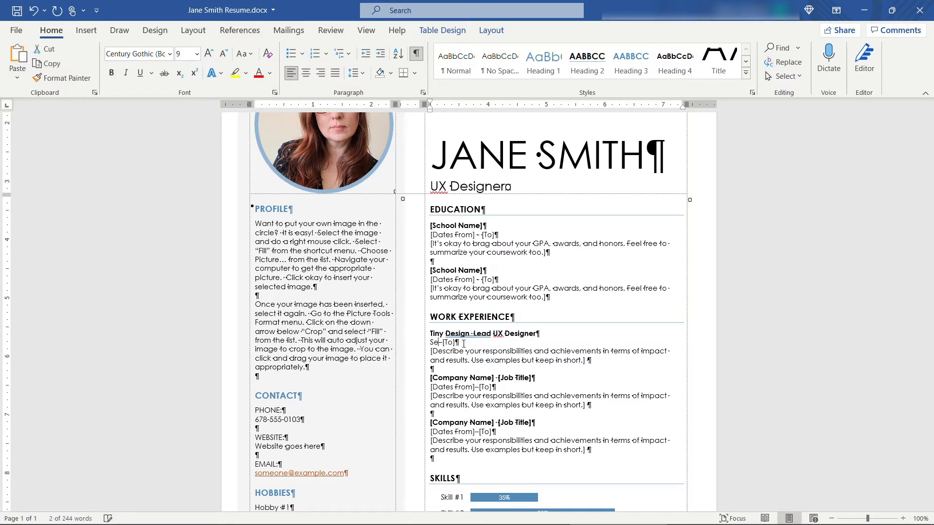
key("Return")
type("2016")
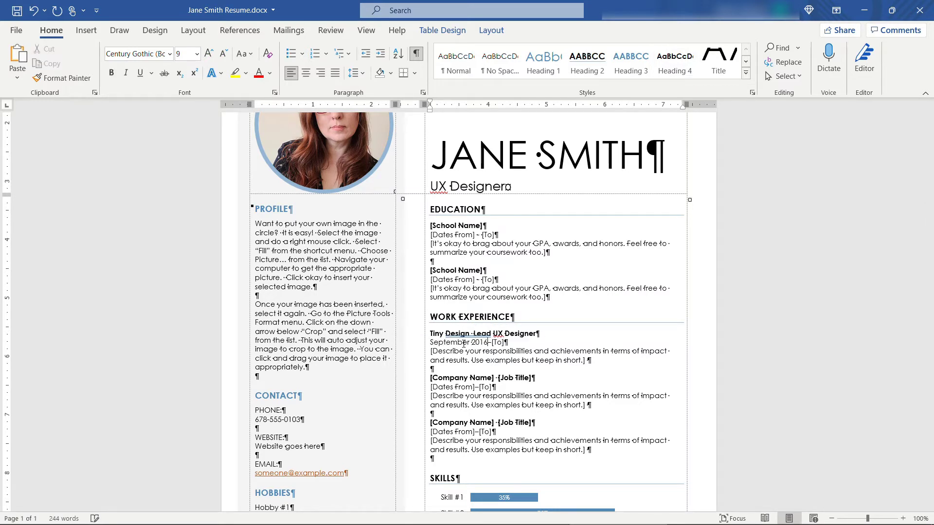
key("Right")
type("Present")
left_click(597, 349)
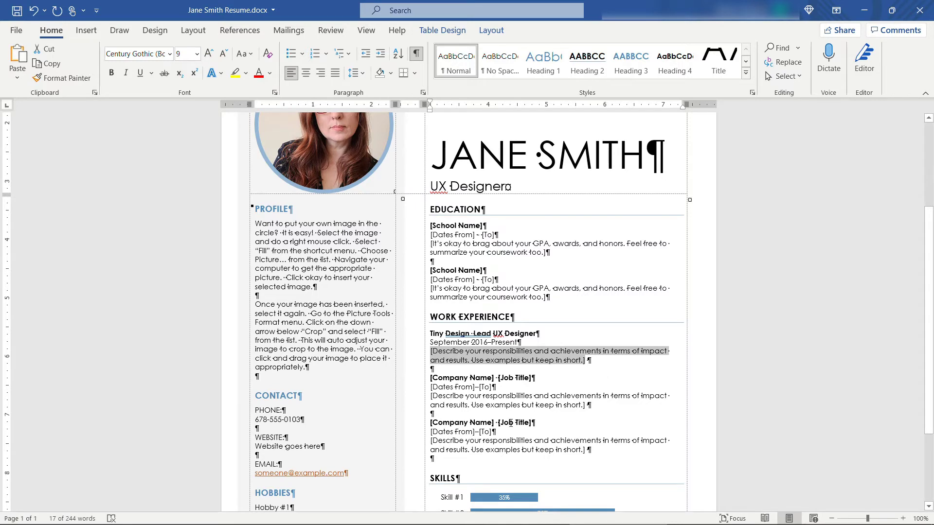
left_click(445, 423)
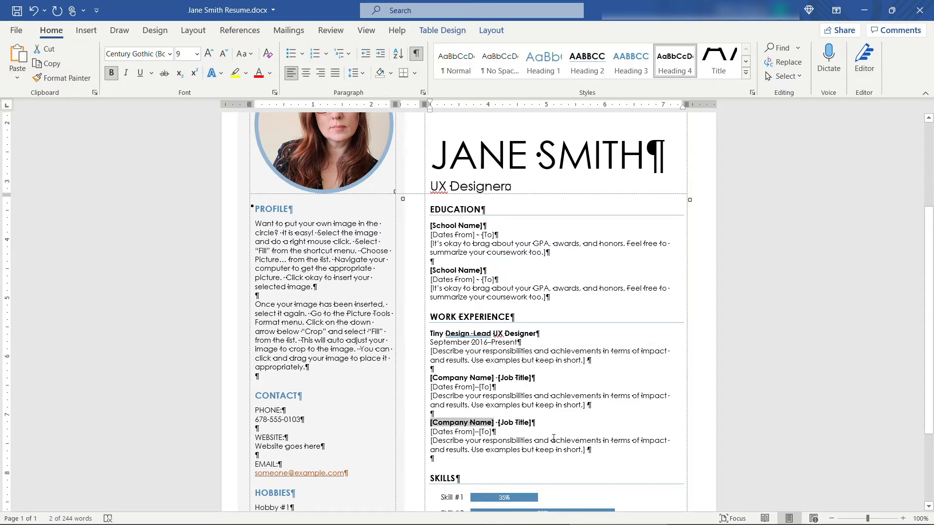
left_click_drag(595, 451, 431, 422)
key("ctrl+c")
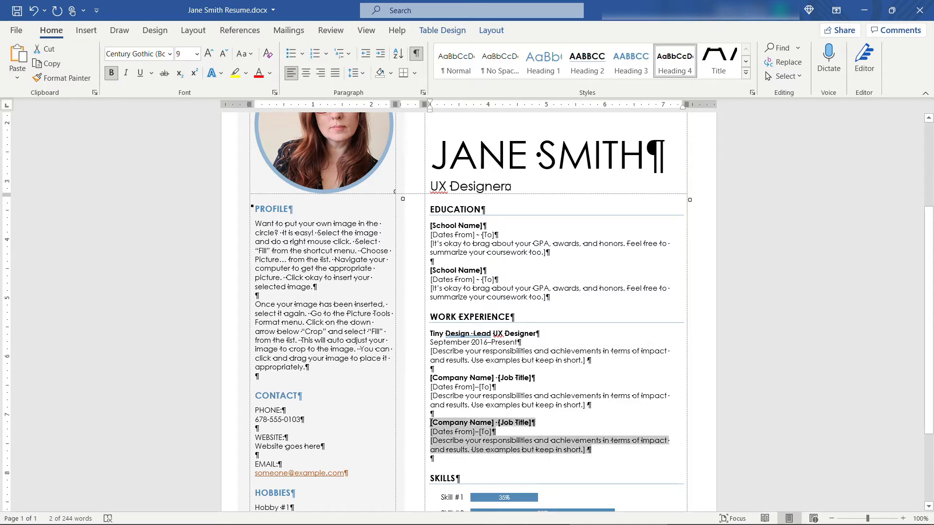
key("Delete")
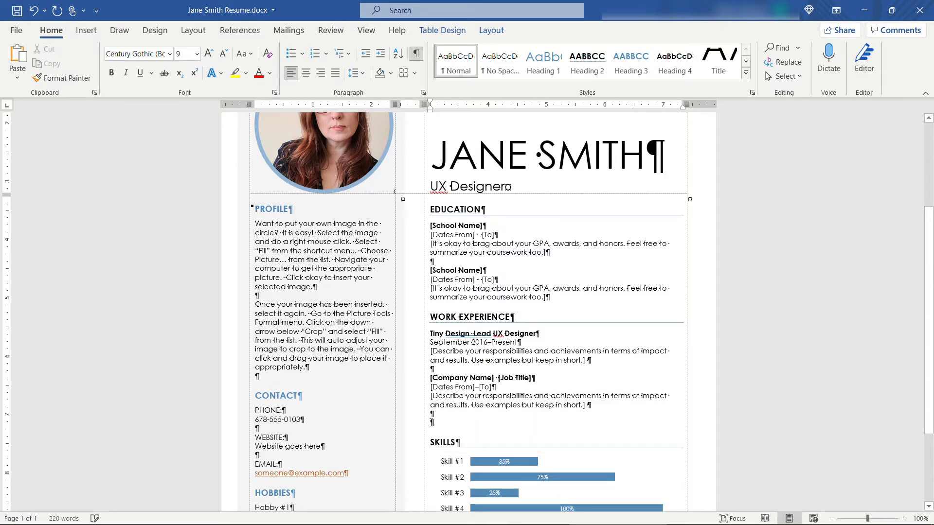
key("ctrl+z")
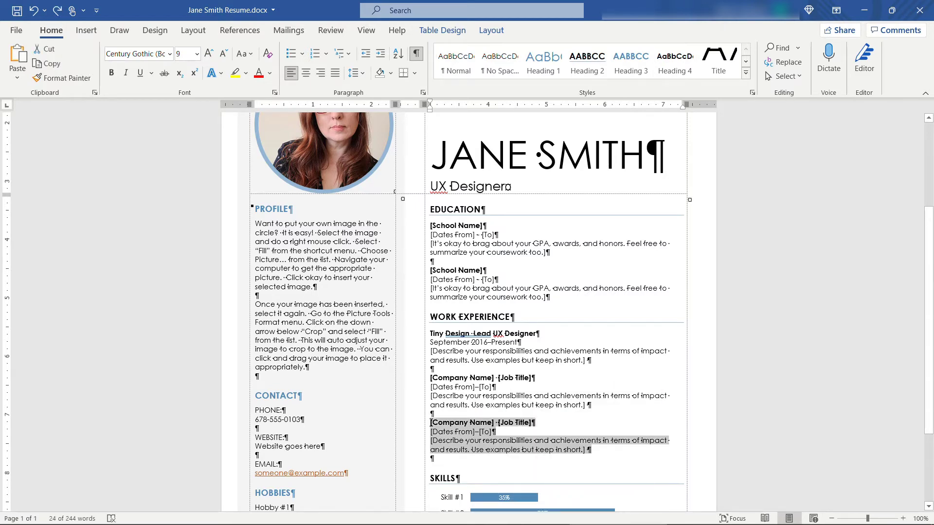
left_click(604, 452)
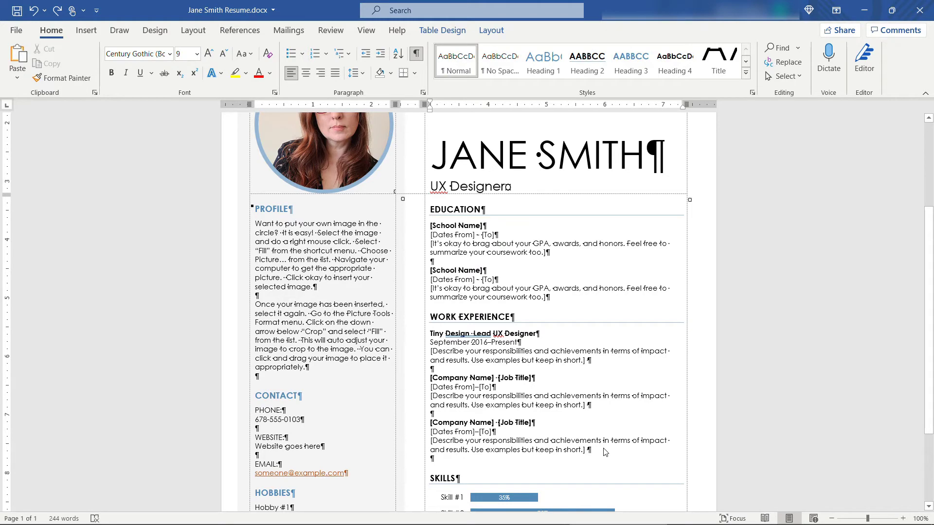
key("Return")
key("Return")
key("ctrl+v")
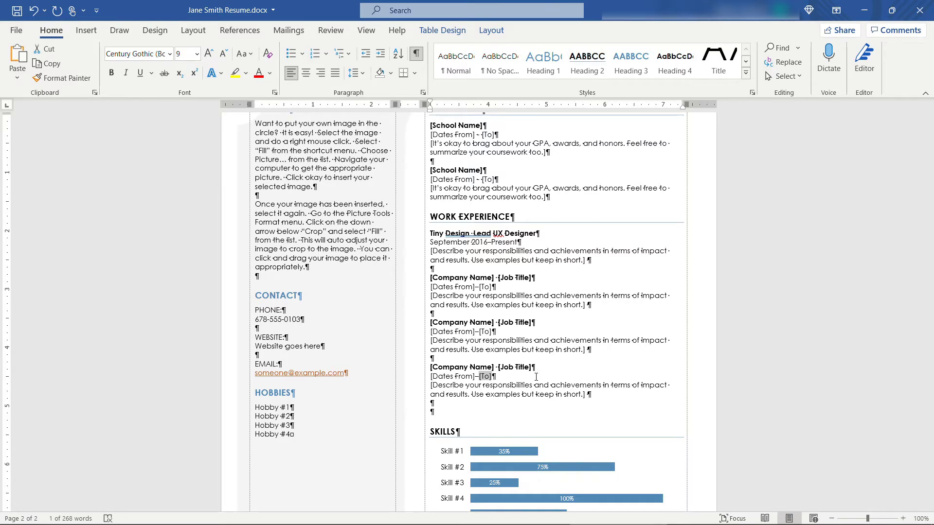
scroll(535, 377, "up", 10)
scroll(537, 381, "up", 5)
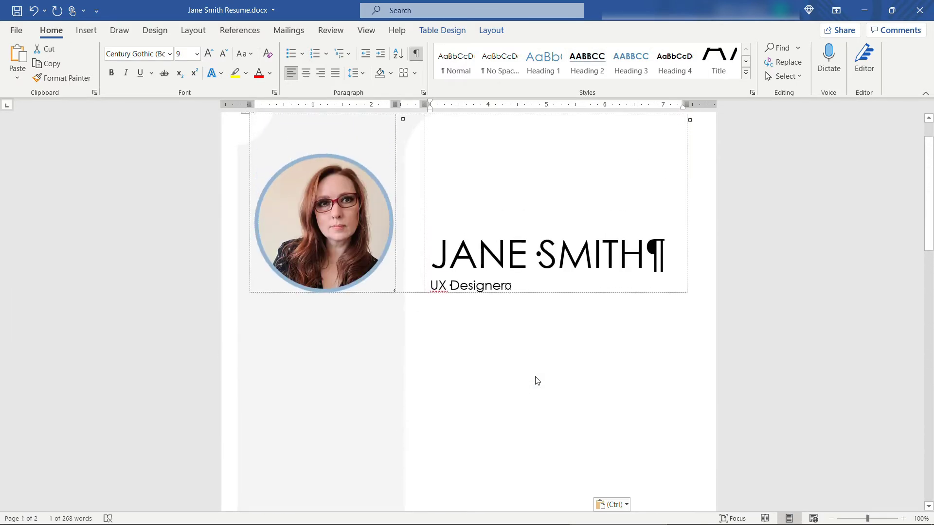
key("ctrl+z")
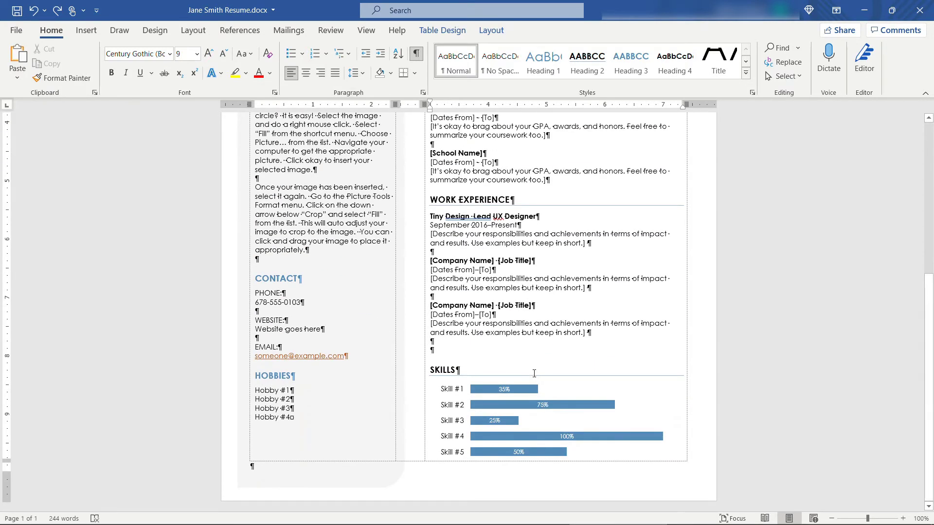
key("BackSpace")
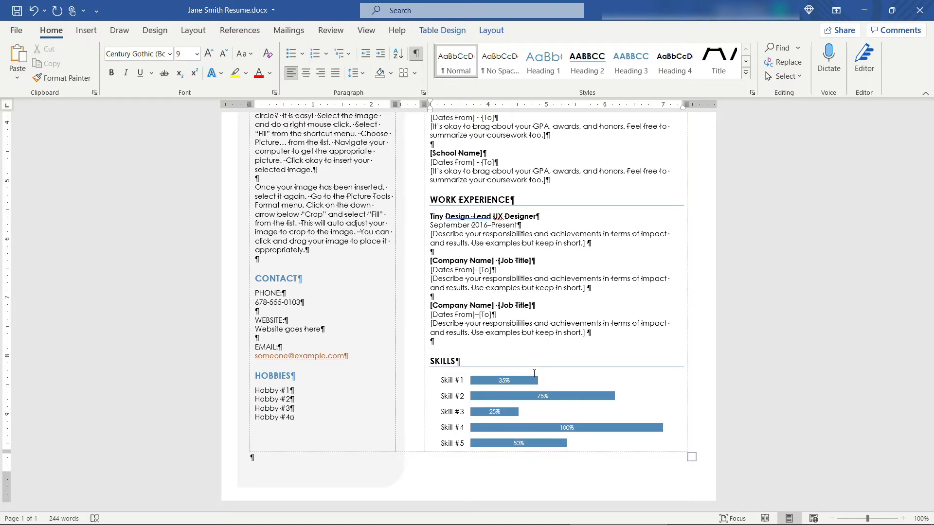
scroll(310, 286, "up", 3)
left_click(289, 227)
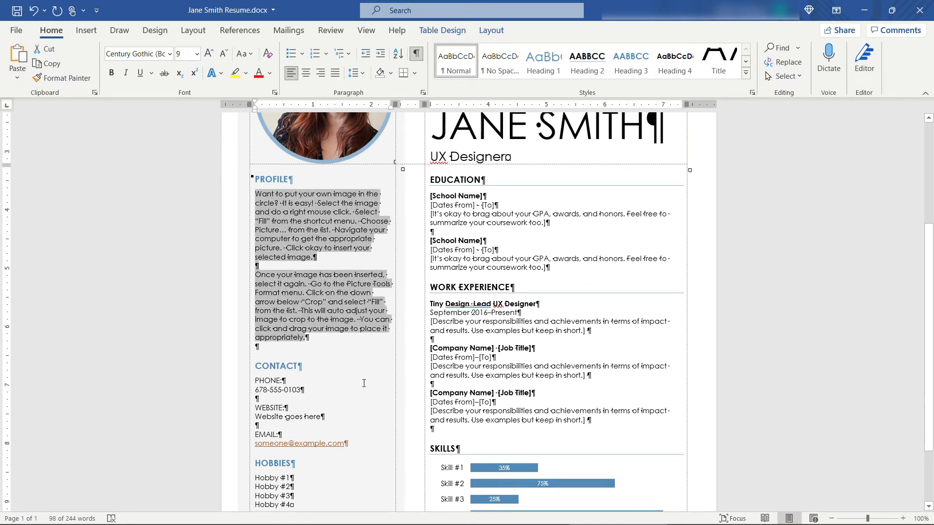
Step: Select the five-skill bar chart in the Skills section
scroll(364, 384, "down", 2)
scroll(363, 382, "up", 4)
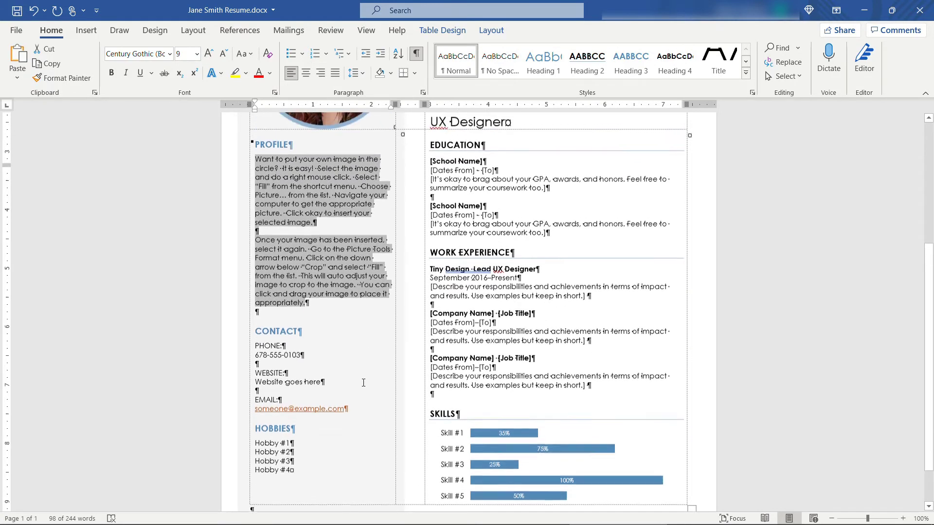
scroll(363, 383, "down", 5)
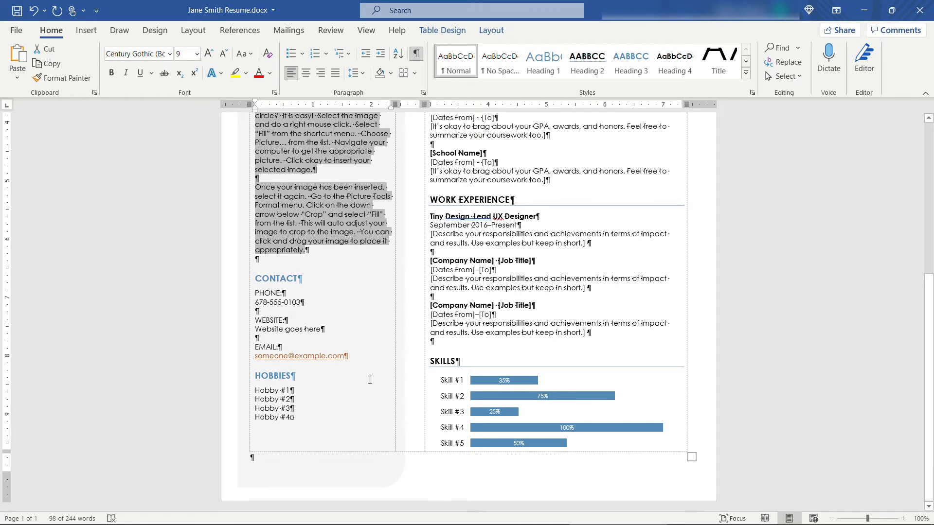
left_click(452, 384)
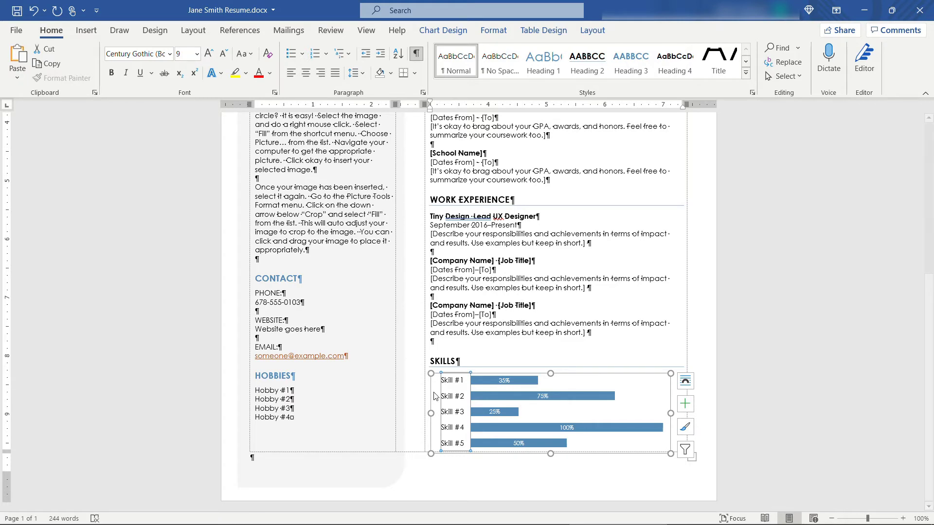
Step: Filter Skill #5 out of the skills chart and open its data source settings
left_click(683, 454)
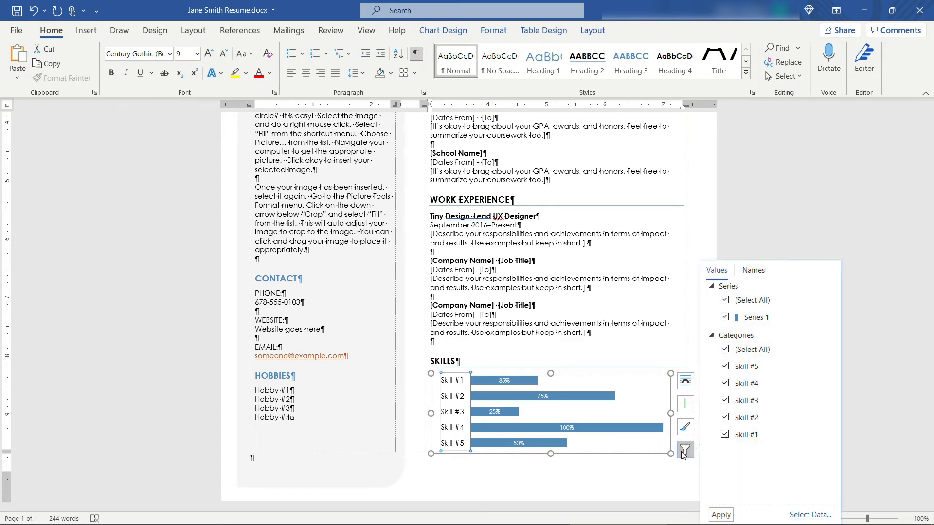
left_click(724, 366)
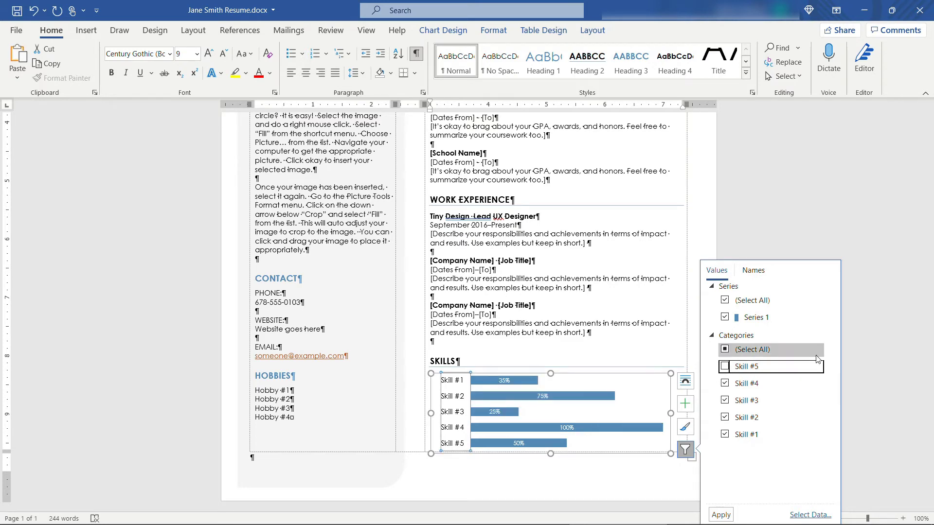
left_click(723, 515)
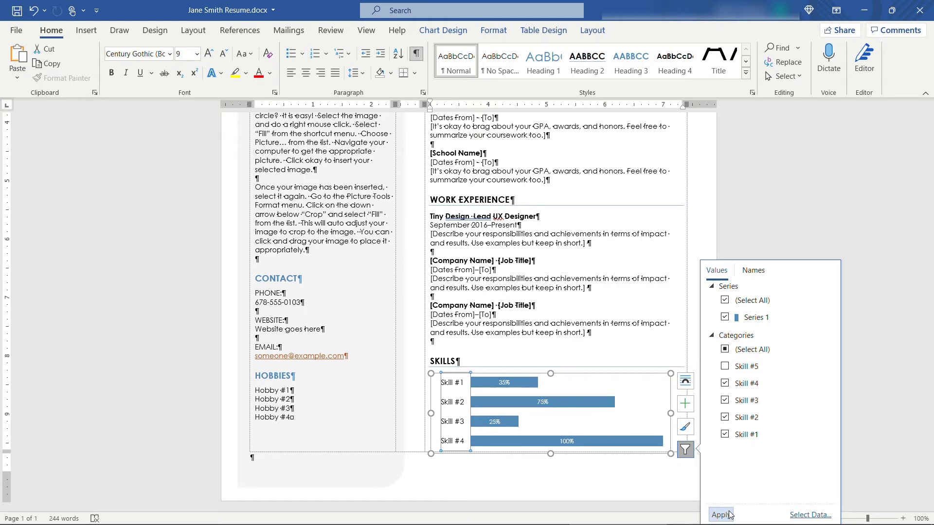
left_click(799, 516)
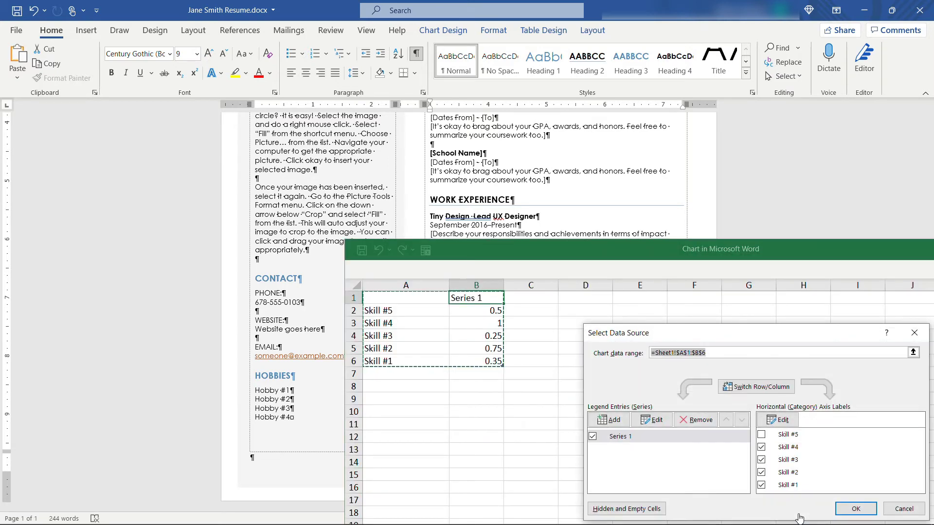
Step: In the chart data sheet, enter Photoshop 0.95 and Illustrator 0.7
left_click(843, 513)
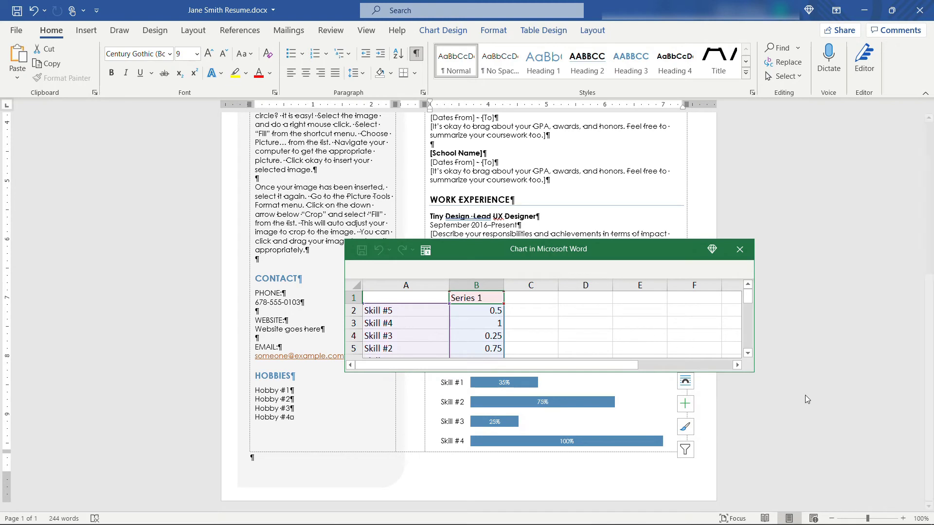
left_click_drag(754, 372, 786, 427)
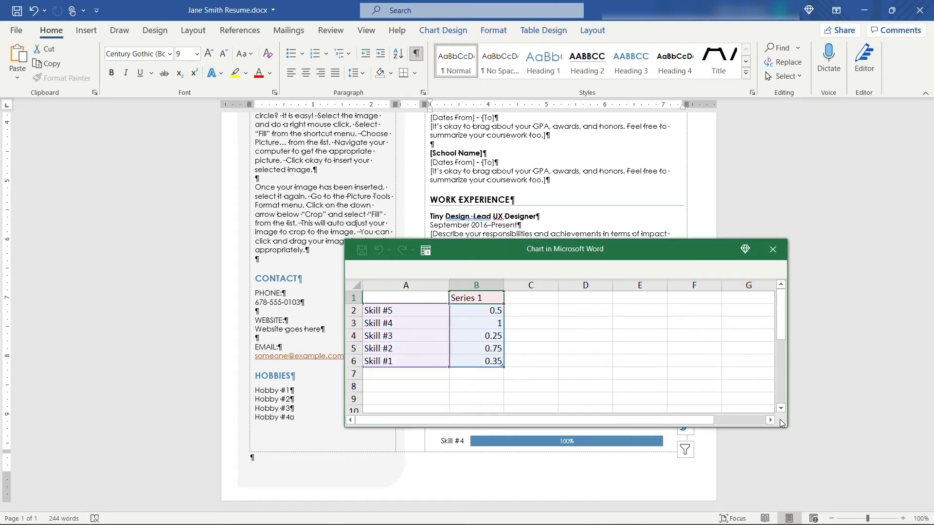
left_click_drag(637, 261, 633, 173)
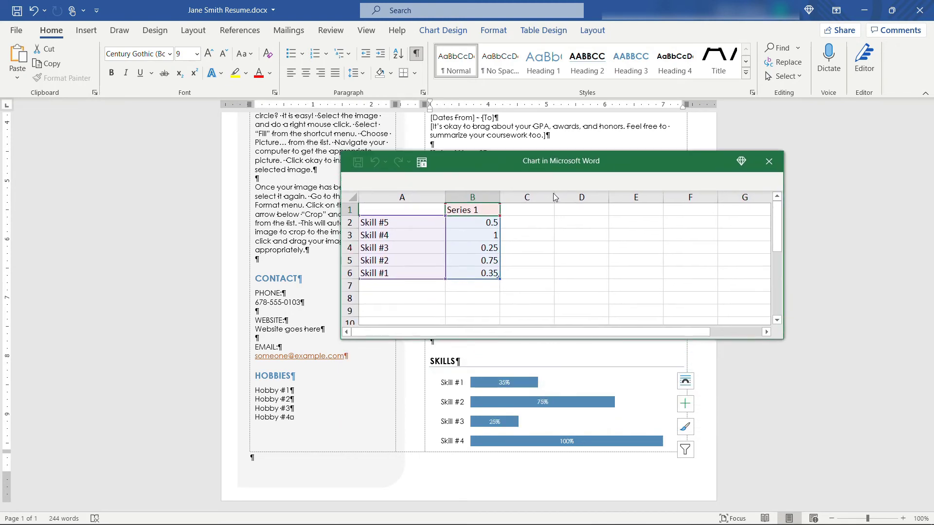
left_click(396, 236)
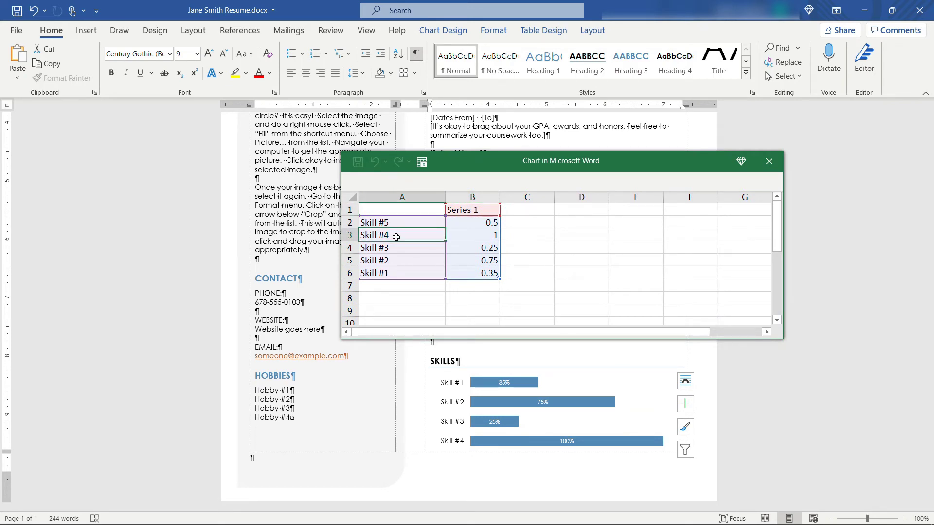
type("Photoshop")
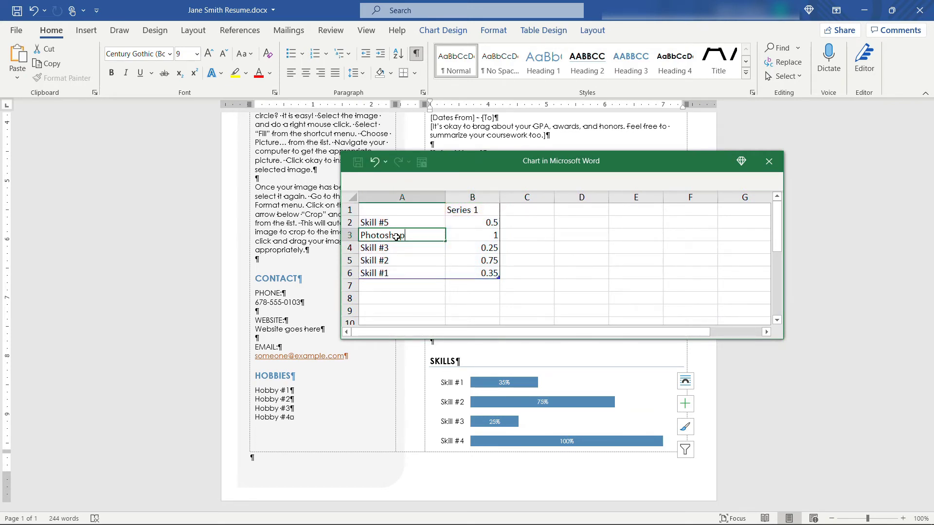
key("Tab")
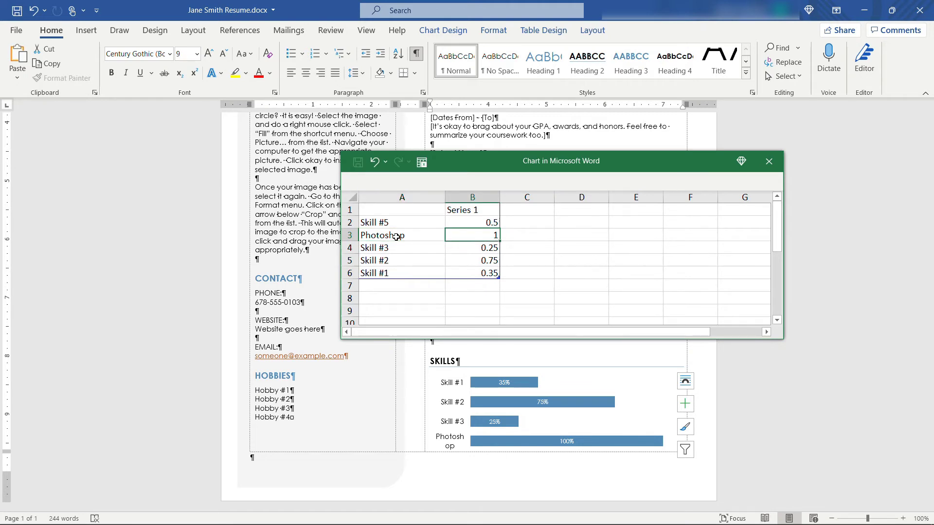
type(".95")
key("Return")
type("Illustrator")
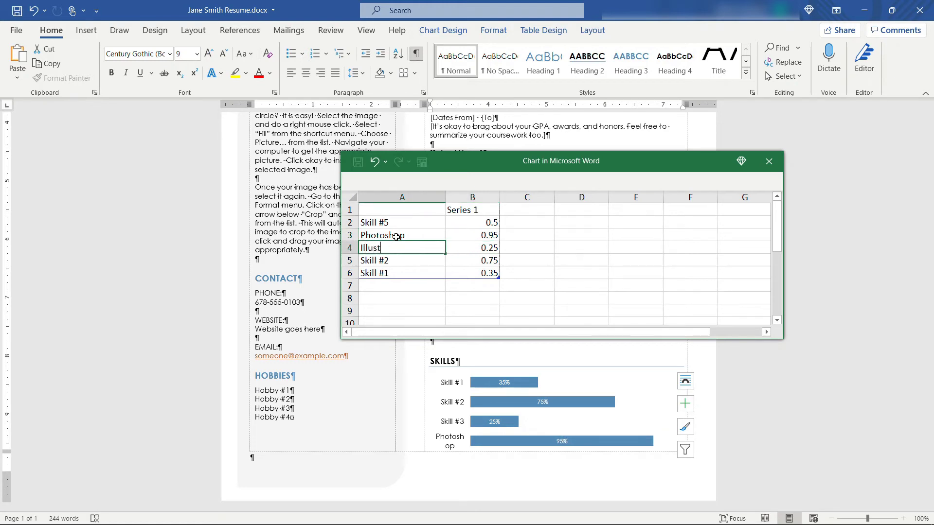
key("Tab")
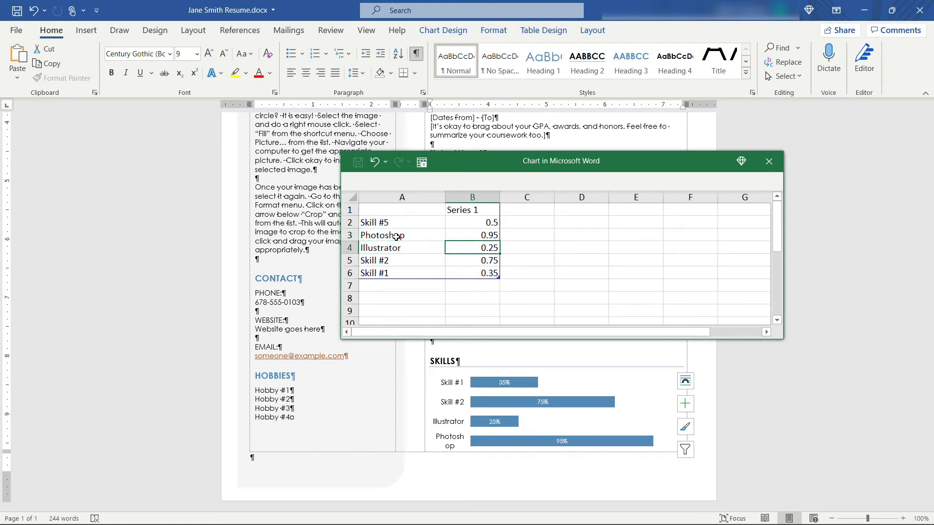
type(".7")
key("Return")
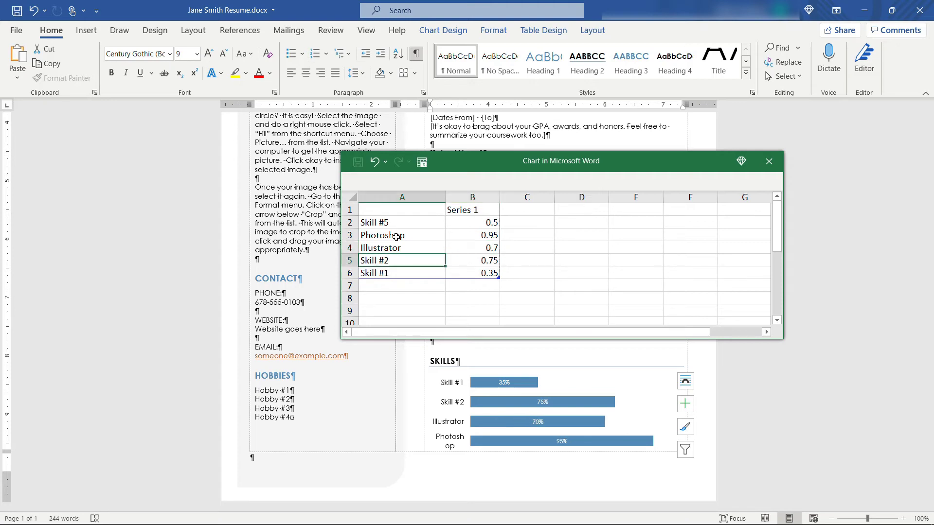
Step: Enter Balsamiq 0.8 and Jira 0.75, delete the Skill #5 row, and close the data sheet
type("Balsamiq")
key("Tab")
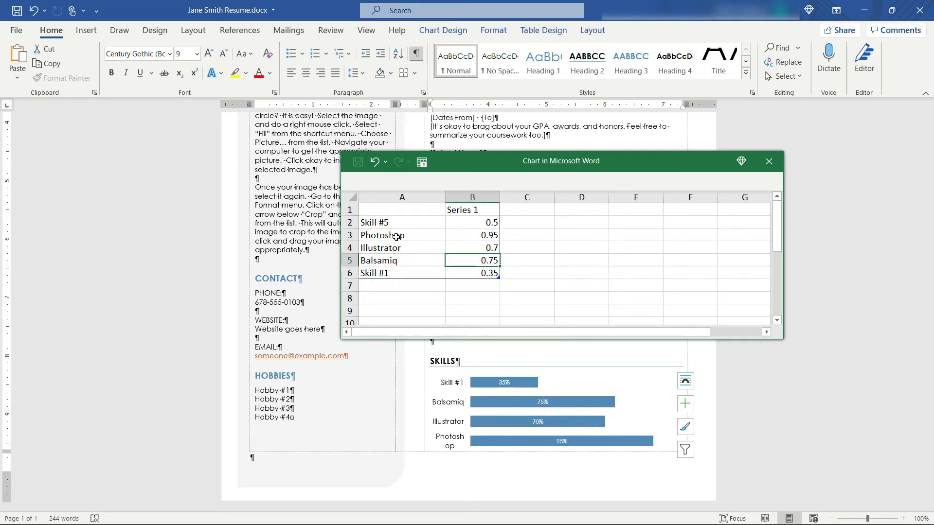
type(".8")
key("Return")
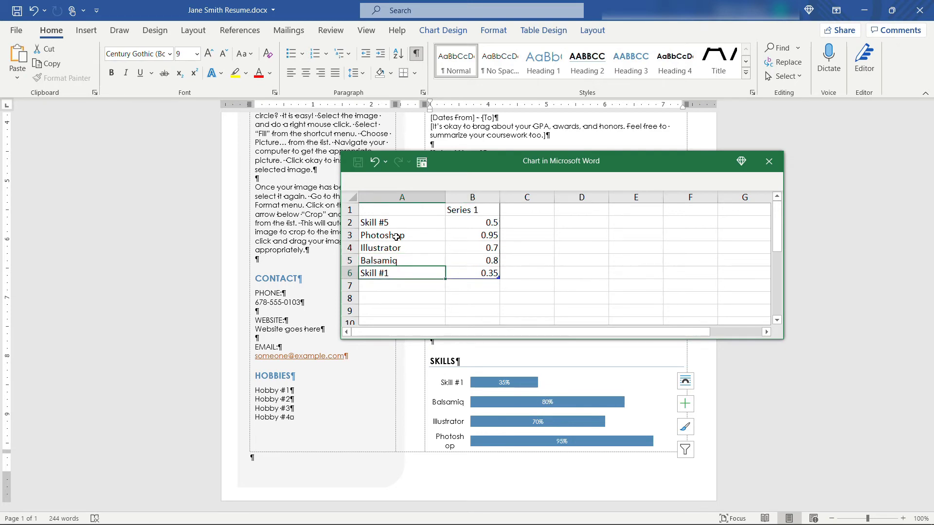
type("Jira")
key("Tab")
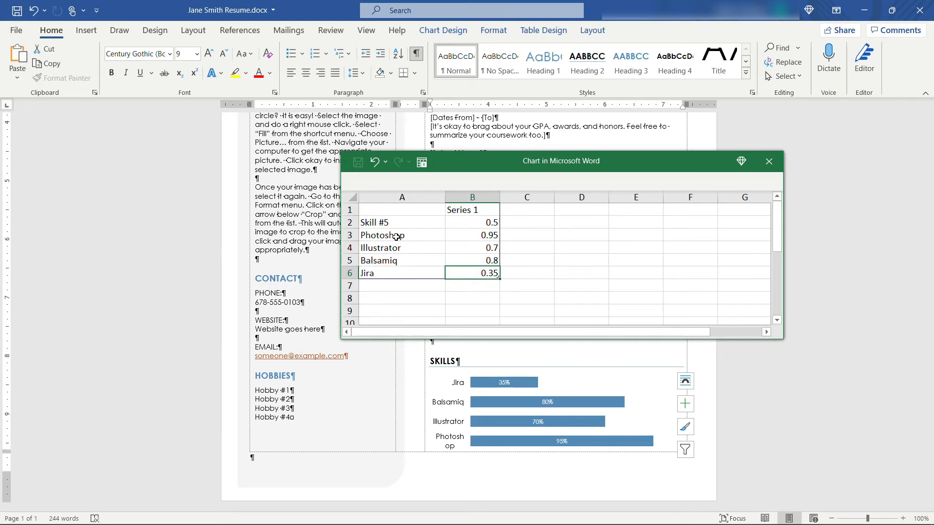
type(".75")
key("Return")
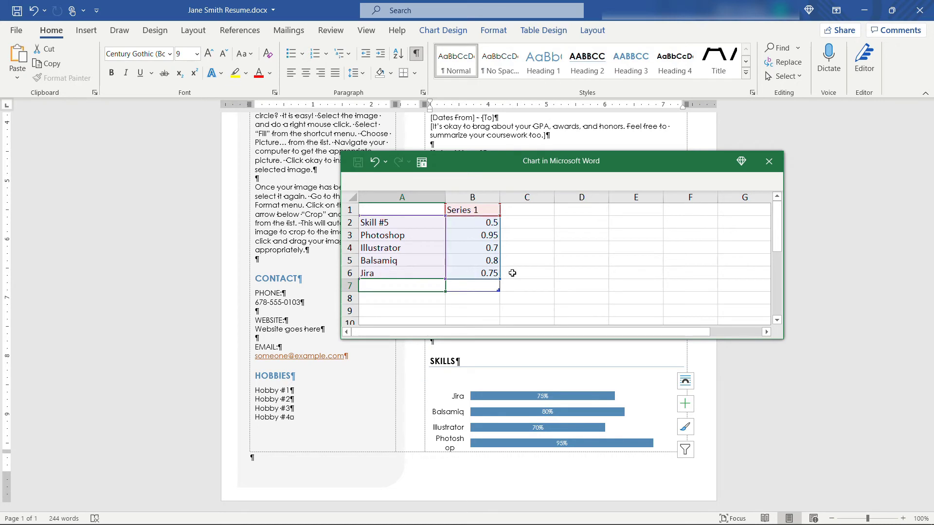
right_click(349, 222)
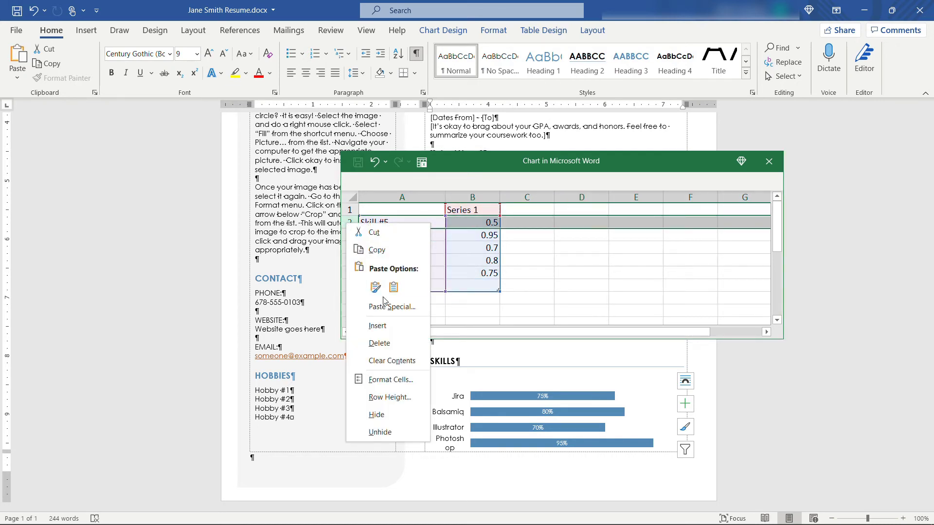
left_click(410, 348)
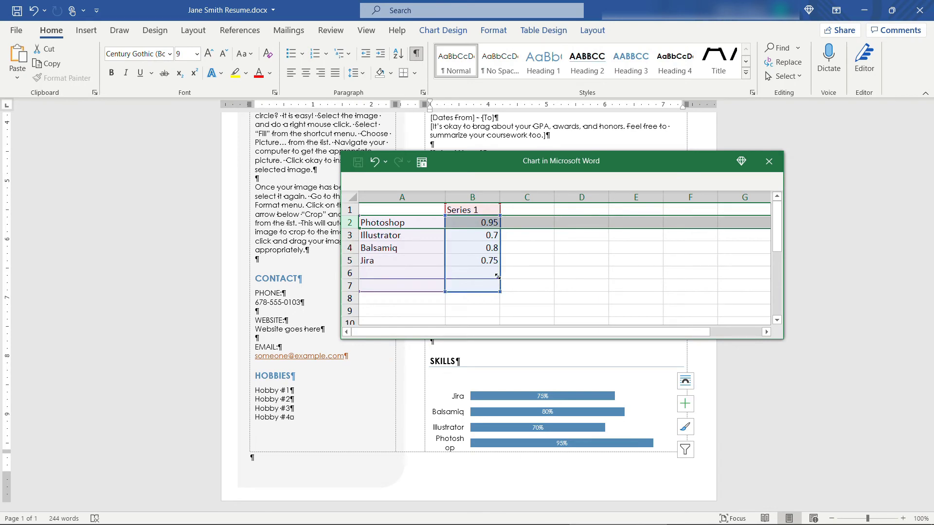
left_click_drag(499, 292, 496, 266)
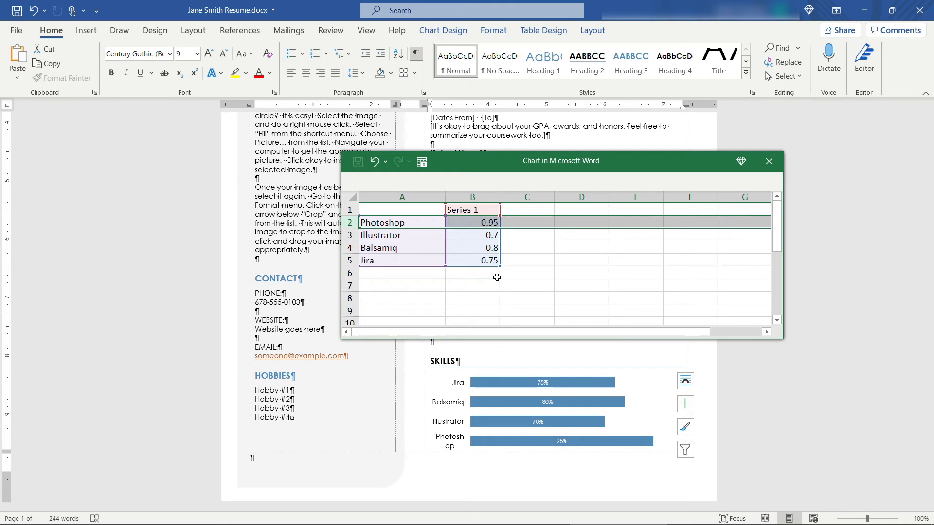
left_click(762, 159)
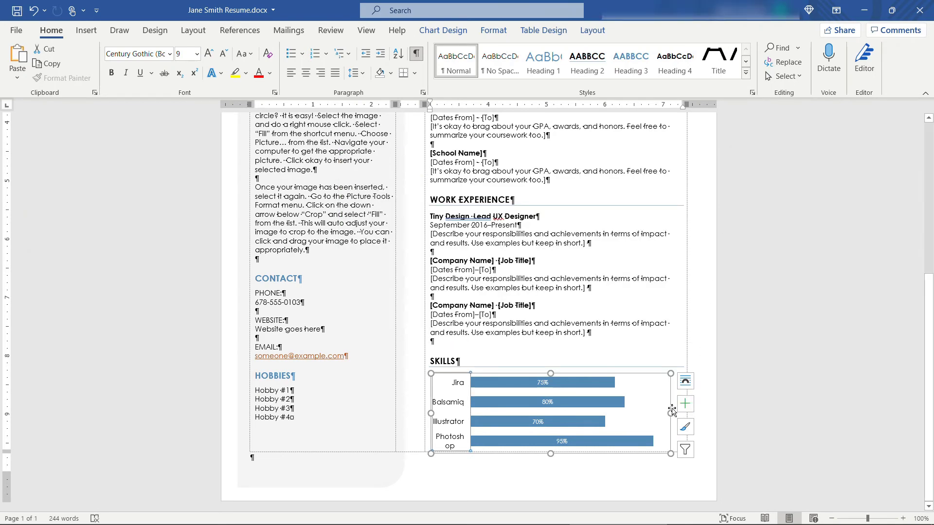
Step: Widen the skills chart to the right so Photoshop fits on one line
left_click_drag(671, 412, 703, 413)
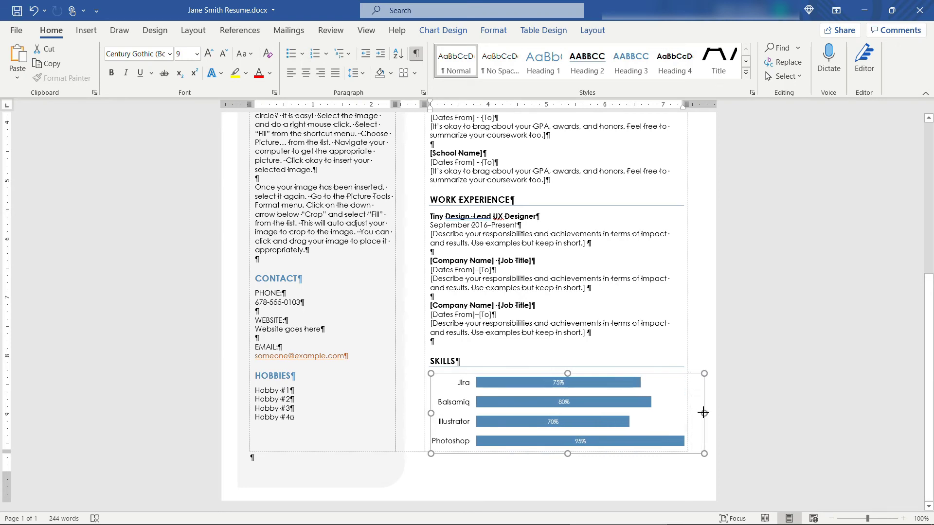
left_click(756, 433)
left_click(455, 407)
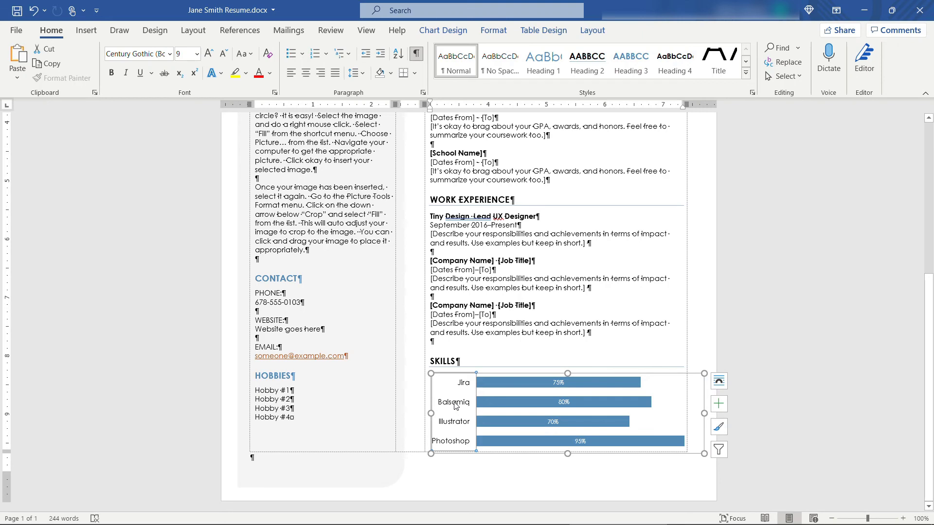
Step: Review the chart design, styles and elements options, then return to the resume's top
left_click(445, 31)
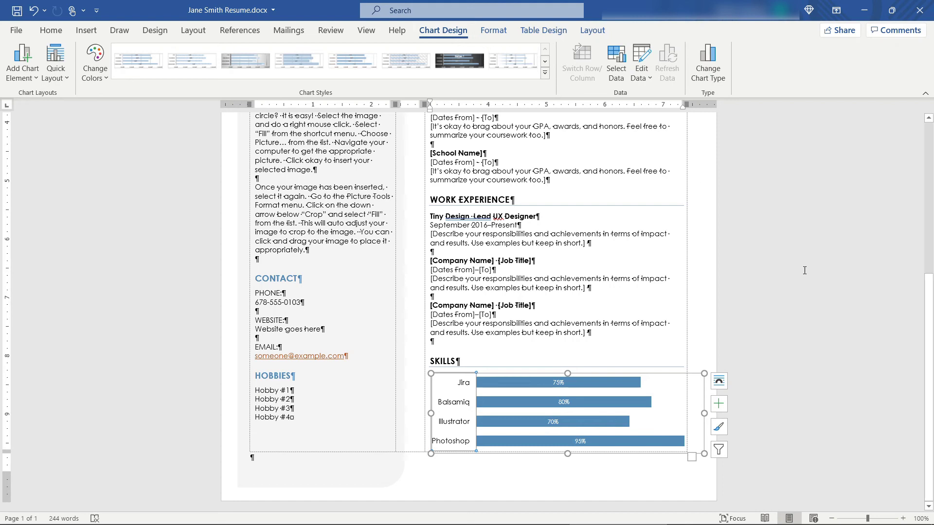
left_click(719, 428)
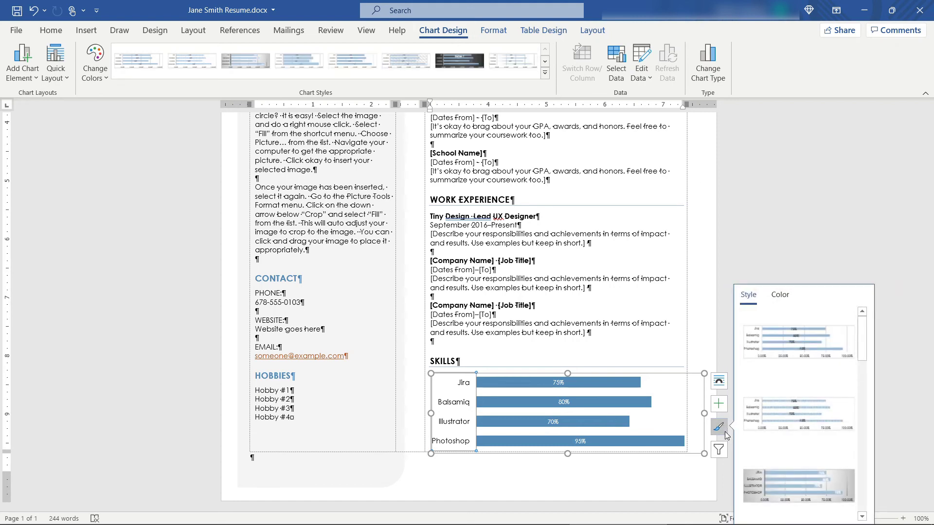
left_click(719, 404)
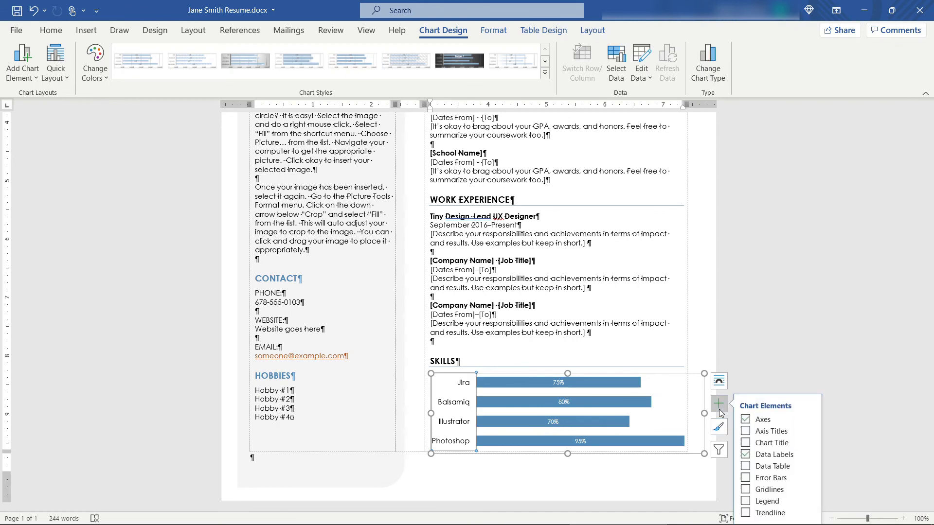
left_click(725, 340)
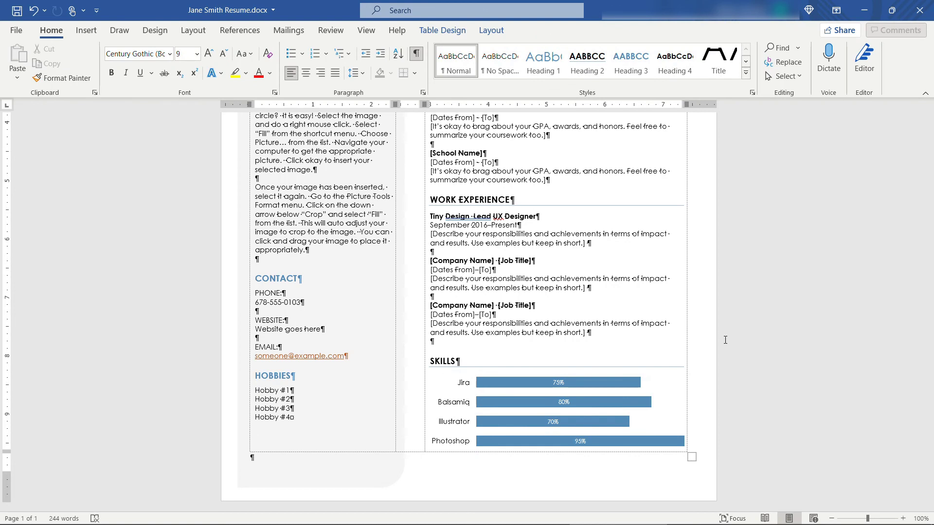
scroll(725, 340, "up", 5)
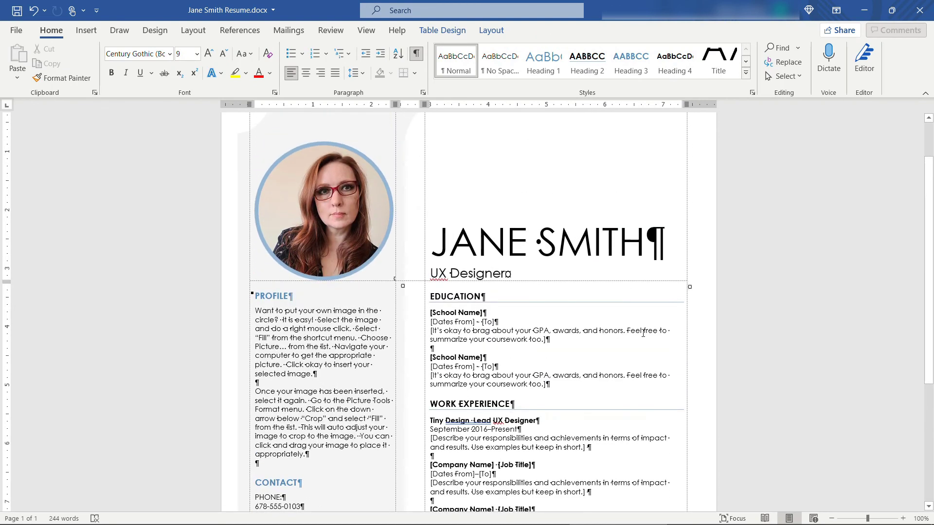